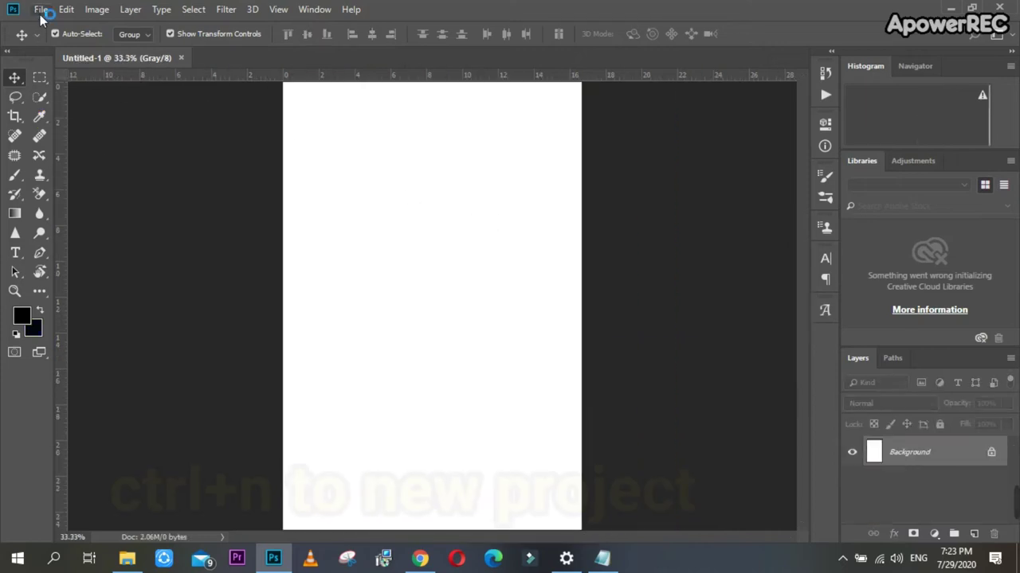
# Open IMG_9684-1 (1).jpg from the my photoes folder and zoom in to 25%
pyautogui.click(41, 12)
pyautogui.click(55, 40)
pyautogui.scroll(-5, 383, 195)
pyautogui.scroll(-5, 390, 191)
pyautogui.scroll(-5, 398, 187)
pyautogui.scroll(-5, 413, 183)
pyautogui.scroll(-5, 412, 182)
pyautogui.scroll(-5, 418, 207)
pyautogui.scroll(-3, 430, 263)
pyautogui.scroll(1, 422, 161)
pyautogui.scroll(-5, 422, 161)
pyautogui.scroll(-5, 422, 161)
pyautogui.scroll(-5, 422, 161)
pyautogui.scroll(-5, 422, 161)
pyautogui.scroll(-5, 422, 161)
pyautogui.scroll(-5, 422, 161)
pyautogui.scroll(-5, 422, 161)
pyautogui.scroll(-5, 424, 165)
pyautogui.scroll(-5, 424, 165)
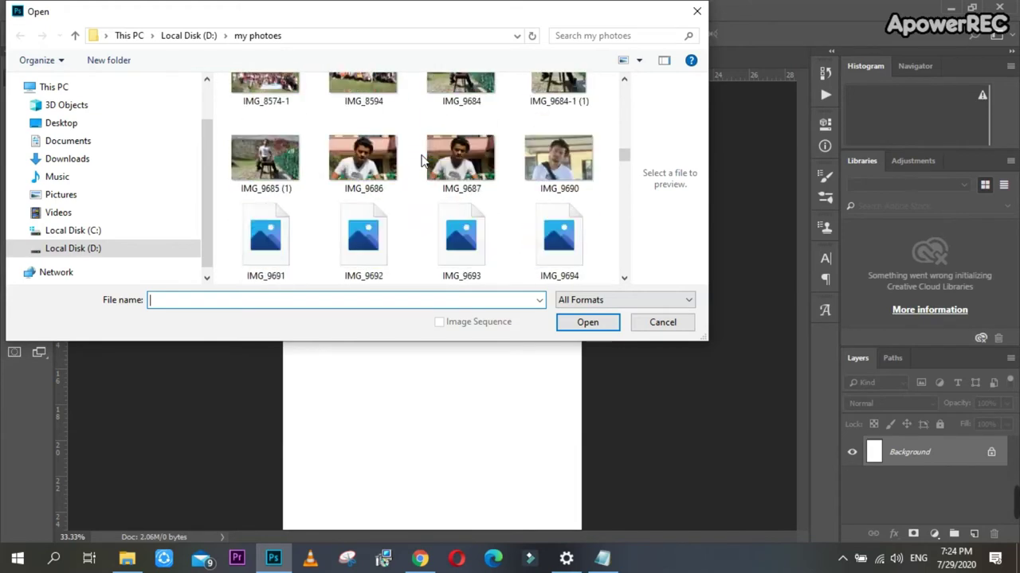
pyautogui.scroll(-2, 423, 162)
pyautogui.doubleClick(558, 112)
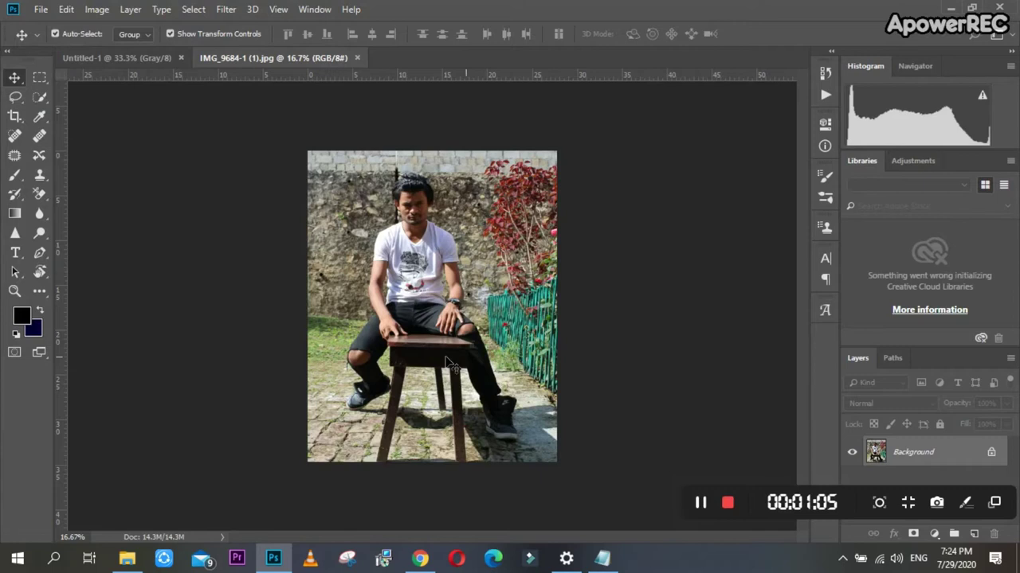
pyautogui.hotkey('ctrl', '+')
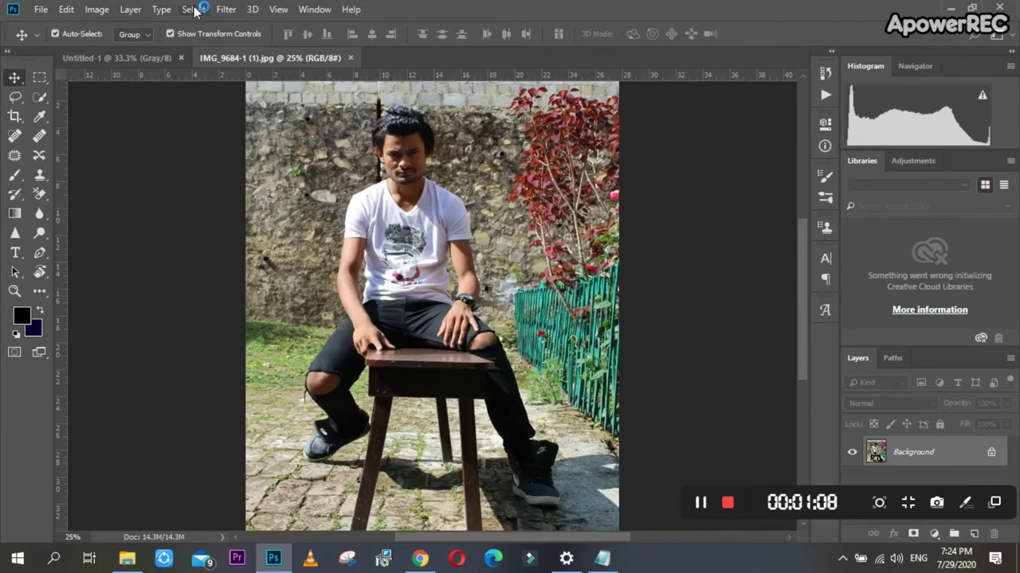
# In Select and Mask, brush the man's head, shirt, legs, right knee and left shoe into the selection
pyautogui.click(193, 9)
pyautogui.click(247, 206)
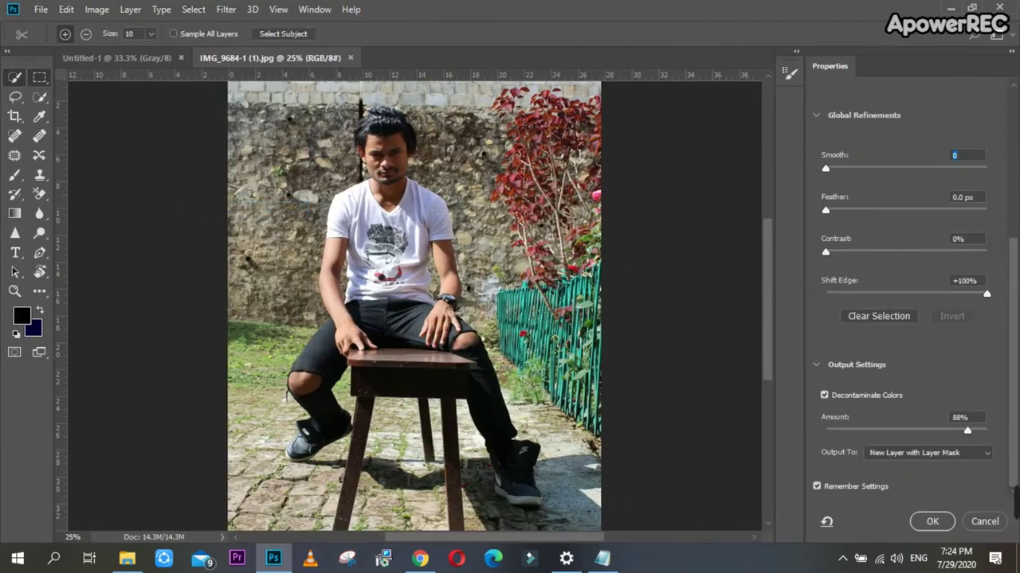
pyautogui.click(151, 34)
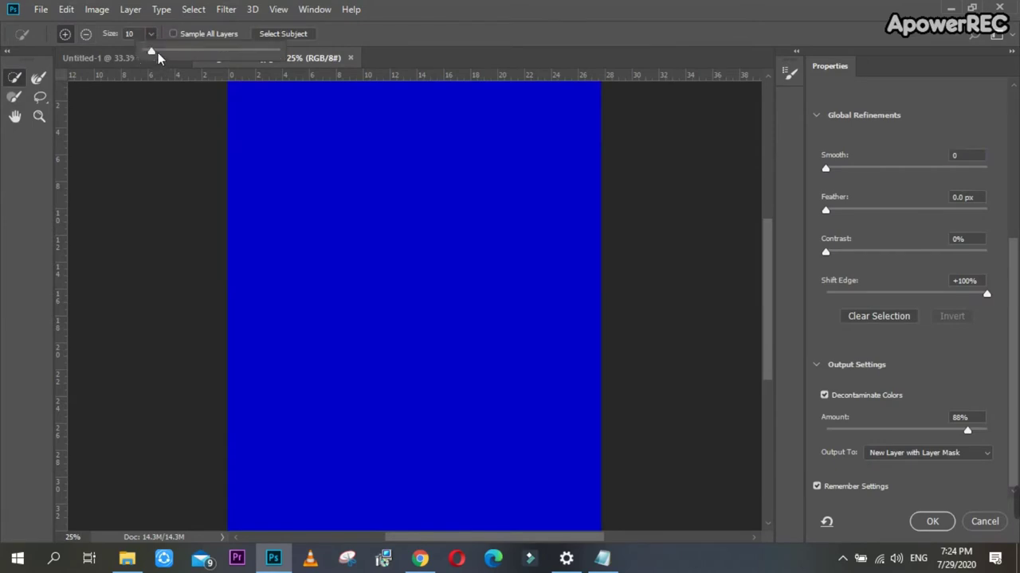
pyautogui.moveTo(402, 171)
pyautogui.mouseDown()
pyautogui.moveTo(410, 217)
pyautogui.moveTo(354, 295)
pyautogui.mouseUp()
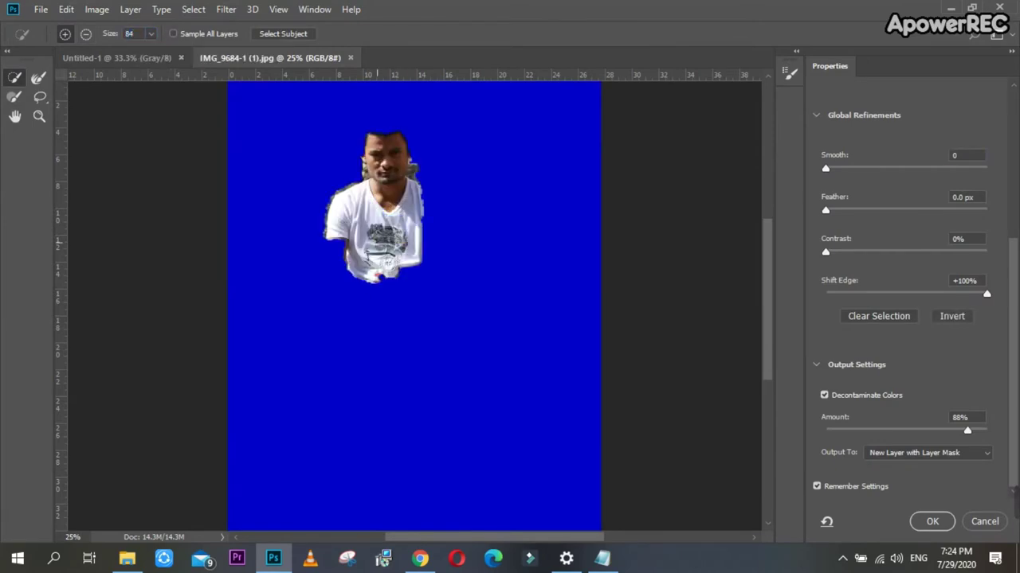
pyautogui.moveTo(352, 377); pyautogui.dragTo(390, 325)
pyautogui.moveTo(471, 350)
pyautogui.mouseDown()
pyautogui.moveTo(488, 355)
pyautogui.moveTo(478, 364)
pyautogui.moveTo(514, 465)
pyautogui.mouseUp()
pyautogui.moveTo(325, 437)
pyautogui.mouseDown()
pyautogui.moveTo(324, 423)
pyautogui.moveTo(333, 441)
pyautogui.mouseUp()
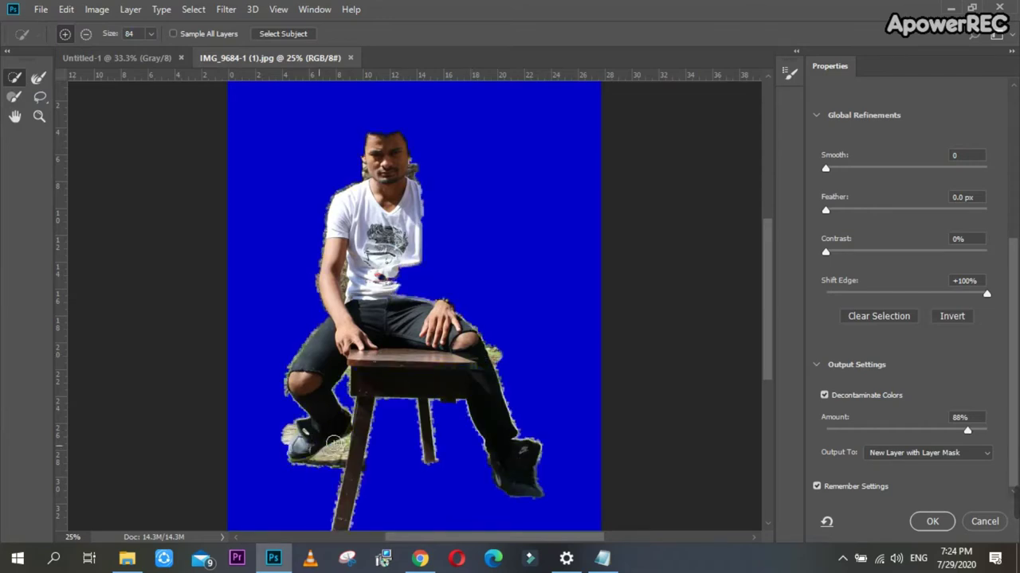
# Add the rear stool leg, right side of the shirt and arm, and the hair
pyautogui.scroll(-2, 484, 404)
pyautogui.moveTo(476, 428)
pyautogui.mouseDown()
pyautogui.moveTo(495, 399)
pyautogui.moveTo(528, 416)
pyautogui.moveTo(521, 364)
pyautogui.mouseUp()
pyautogui.scroll(-2, 495, 398)
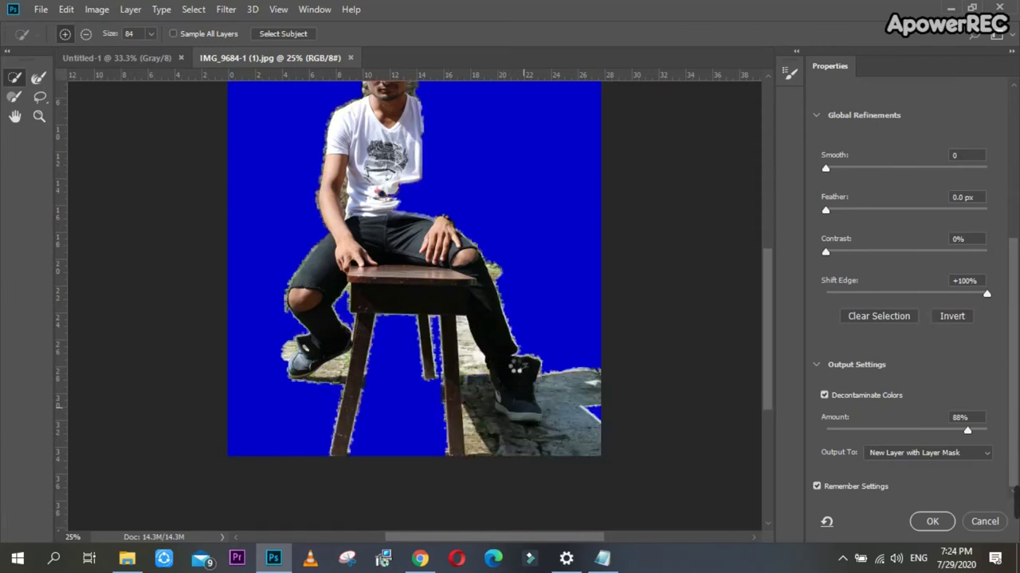
pyautogui.scroll(3, 478, 327)
pyautogui.moveTo(424, 187); pyautogui.dragTo(458, 249)
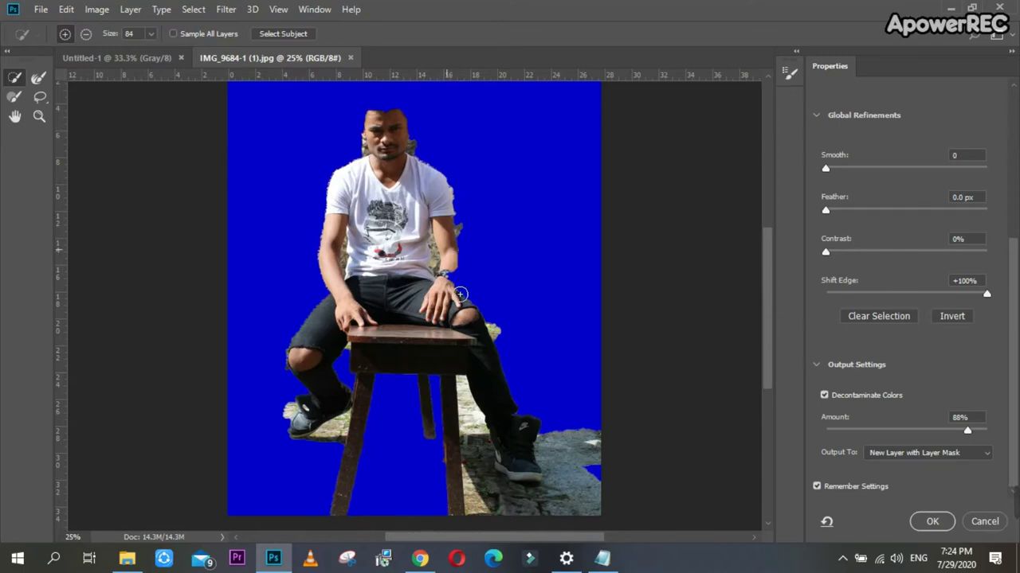
pyautogui.scroll(2, 415, 247)
pyautogui.moveTo(375, 170)
pyautogui.mouseDown()
pyautogui.moveTo(407, 187)
pyautogui.moveTo(424, 175)
pyautogui.mouseUp()
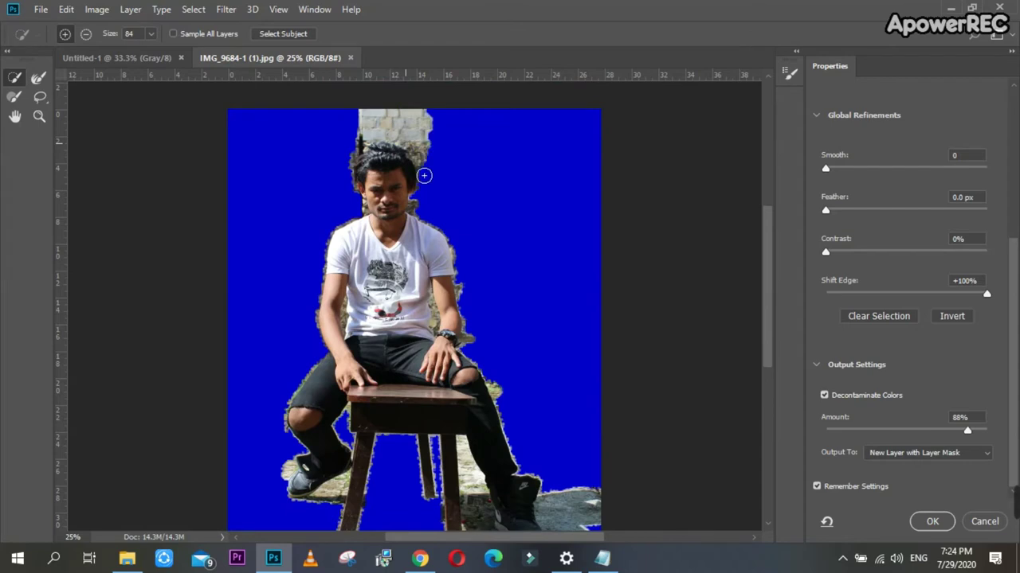
# Subtract the wall above and beside the head from the selection
pyautogui.hotkey('ctrl', '+')
pyautogui.hotkey('ctrl', '+')
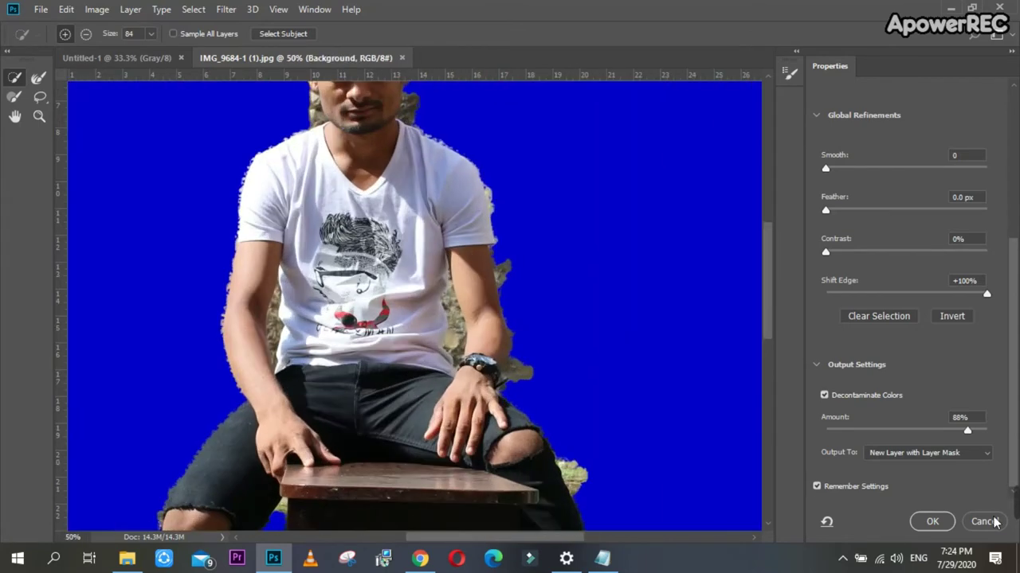
pyautogui.scroll(2, 300, 249)
pyautogui.scroll(3, 300, 249)
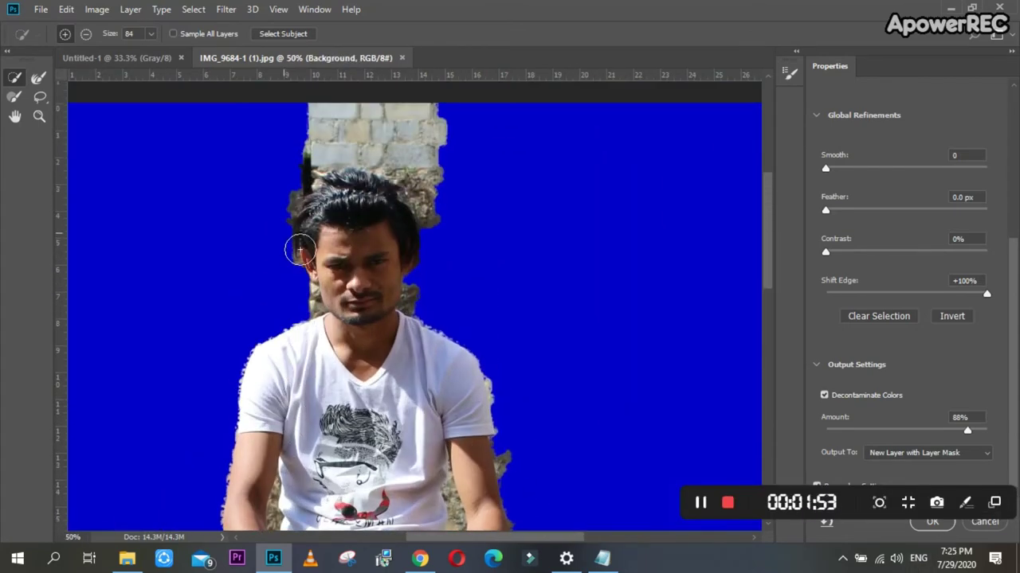
pyautogui.scroll(5, 300, 249)
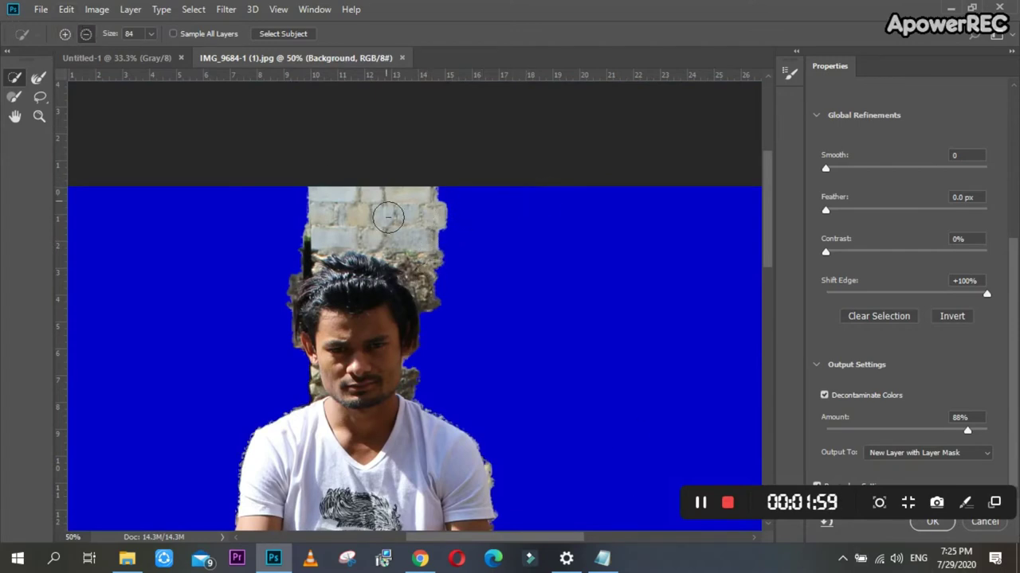
pyautogui.moveTo(388, 217); pyautogui.dragTo(319, 208)
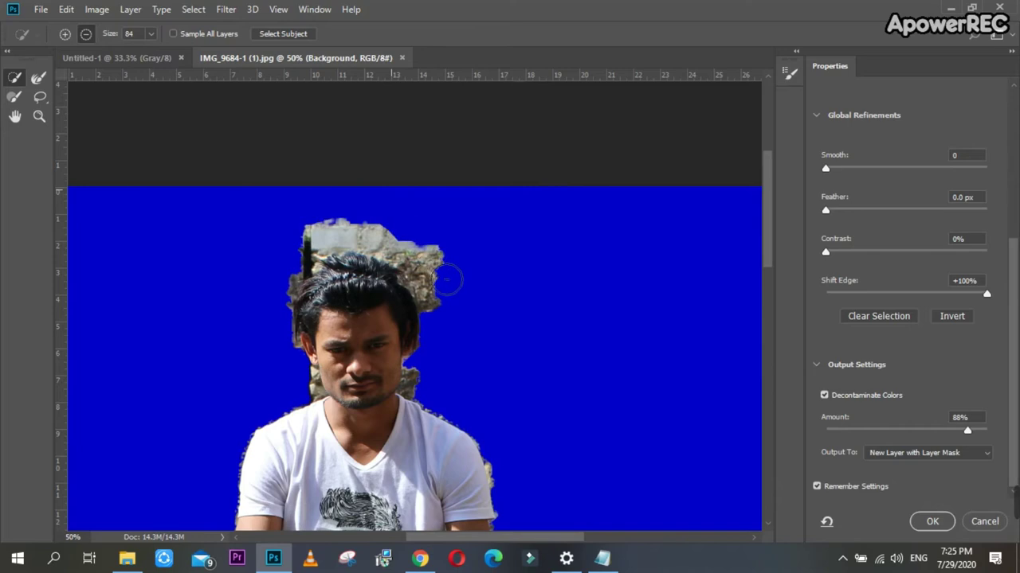
pyautogui.moveTo(448, 279); pyautogui.dragTo(478, 317)
# Refine the hair edge along the top of the head with an enlarged Refine Edge Brush
pyautogui.click(38, 73)
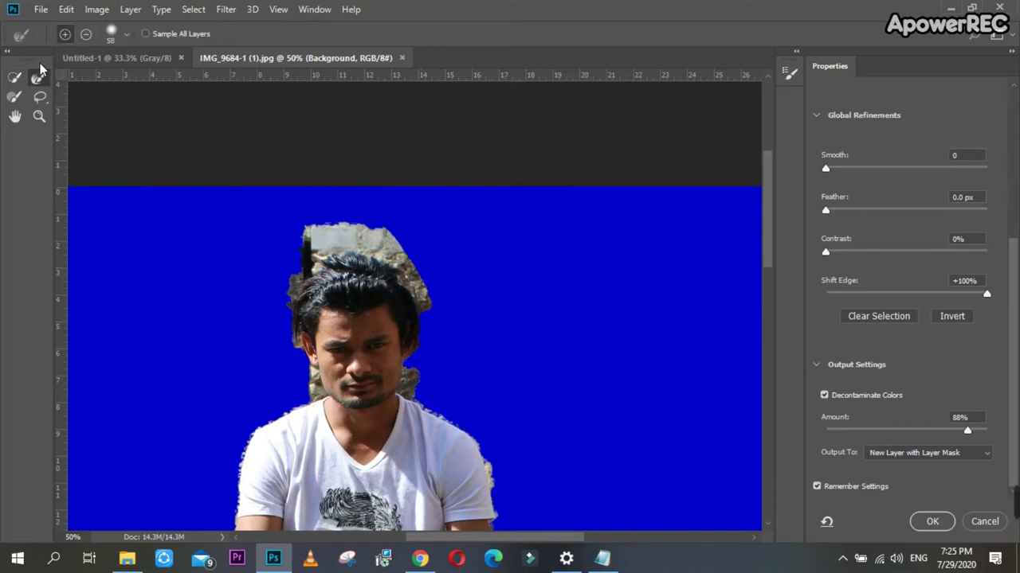
pyautogui.click(117, 32)
pyautogui.press('Return')
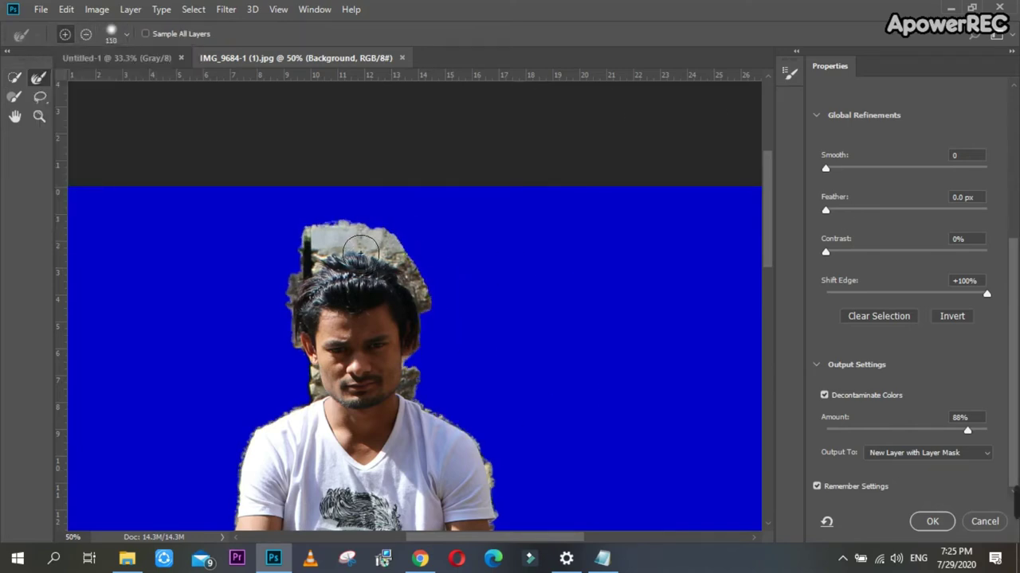
pyautogui.moveTo(377, 249)
pyautogui.mouseDown()
pyautogui.moveTo(414, 260)
pyautogui.moveTo(406, 275)
pyautogui.mouseUp()
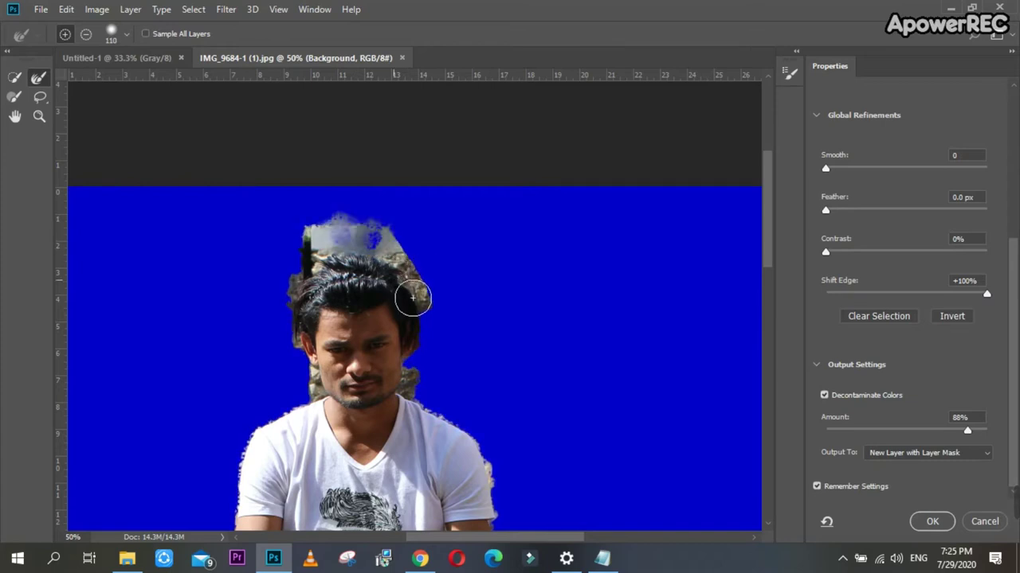
pyautogui.click(128, 33)
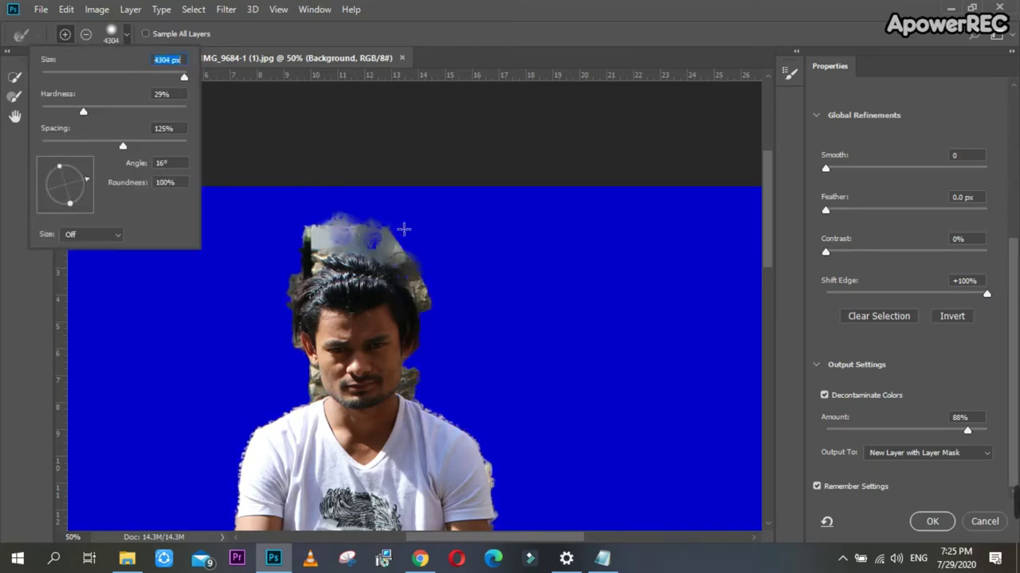
pyautogui.press('Return')
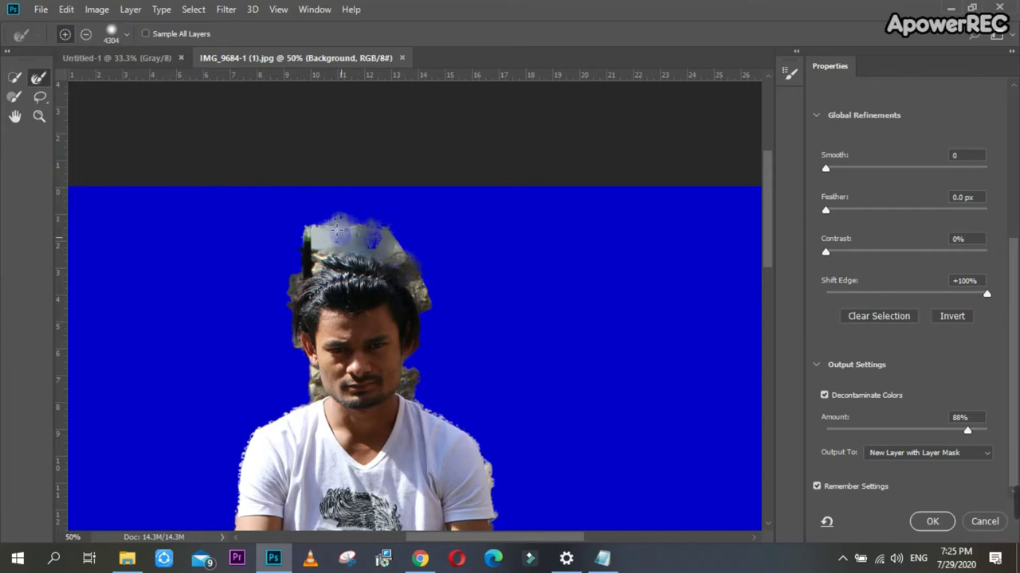
pyautogui.click(293, 212)
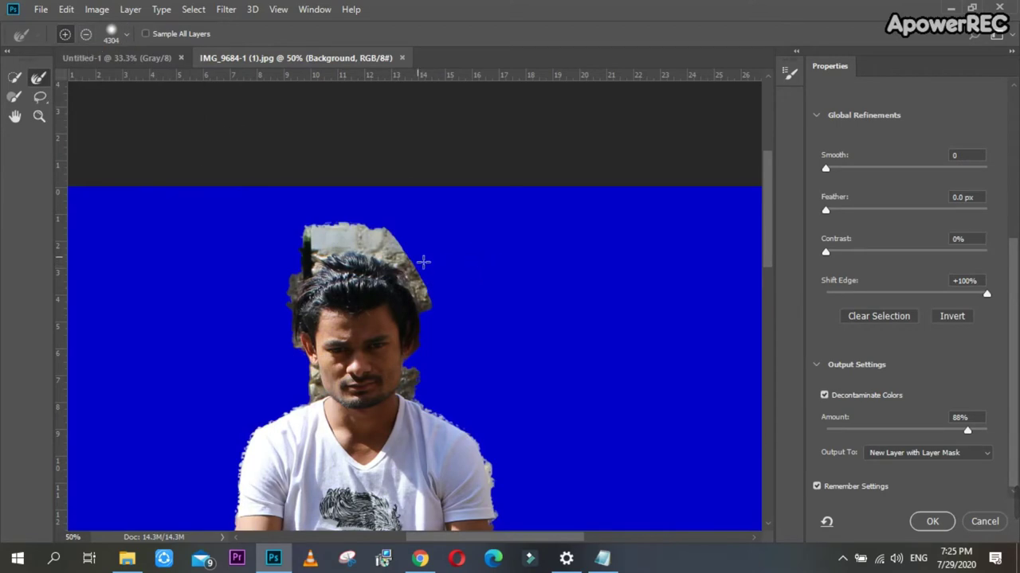
# Refine the edge above the head at 127 px, then 78 px, and set the brush to Subtract
pyautogui.click(128, 34)
pyautogui.moveTo(135, 78); pyautogui.dragTo(123, 77)
pyautogui.press('Return')
pyautogui.moveTo(386, 255); pyautogui.dragTo(449, 319)
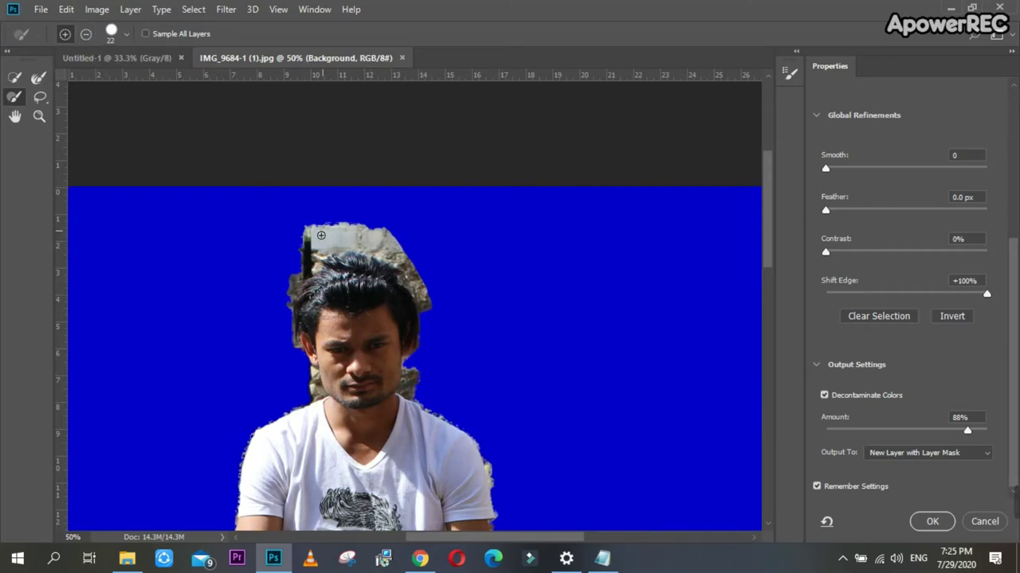
pyautogui.click(123, 34)
pyautogui.moveTo(80, 75); pyautogui.dragTo(105, 69)
pyautogui.moveTo(403, 249)
pyautogui.mouseDown()
pyautogui.moveTo(331, 245)
pyautogui.moveTo(394, 239)
pyautogui.moveTo(434, 274)
pyautogui.mouseUp()
pyautogui.click(86, 33)
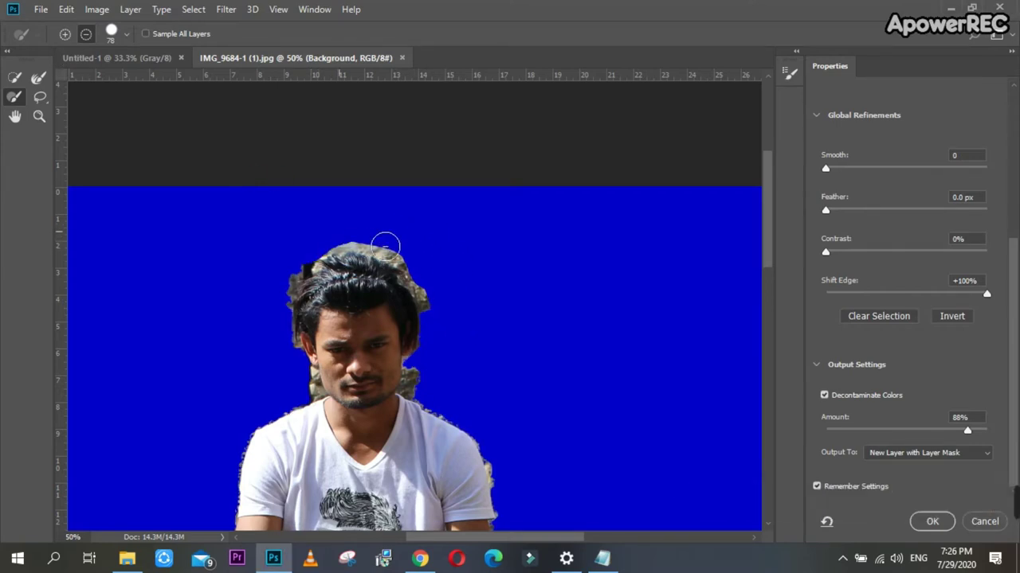
# Refine the selection beside the right knee with Quick Selection
pyautogui.scroll(-2, 442, 314)
pyautogui.keyDown('alt'); pyautogui.scroll(1, 434, 303); pyautogui.keyUp('alt')
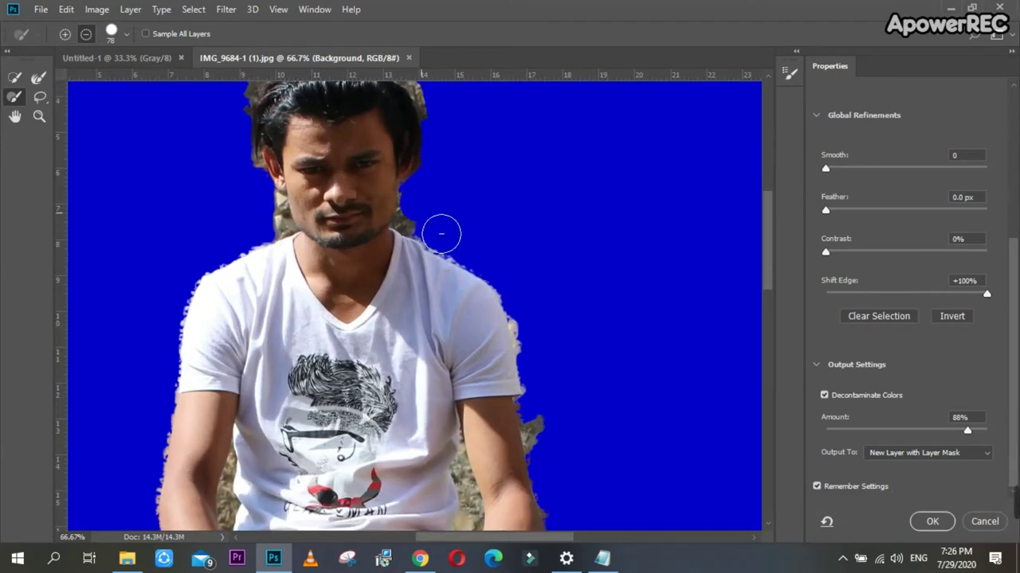
pyautogui.scroll(-2, 580, 287)
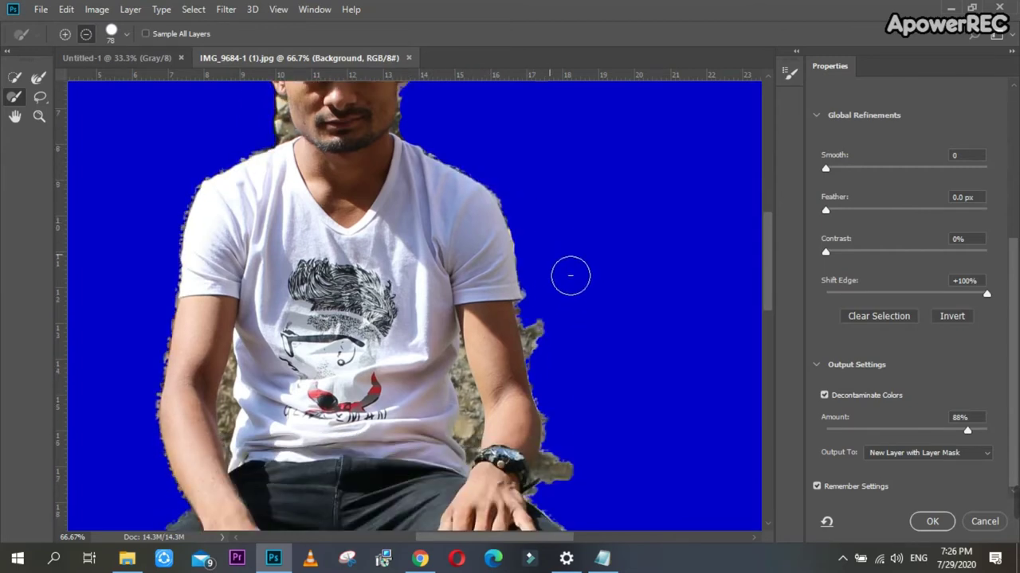
pyautogui.scroll(-2, 565, 272)
pyautogui.scroll(-3, 572, 270)
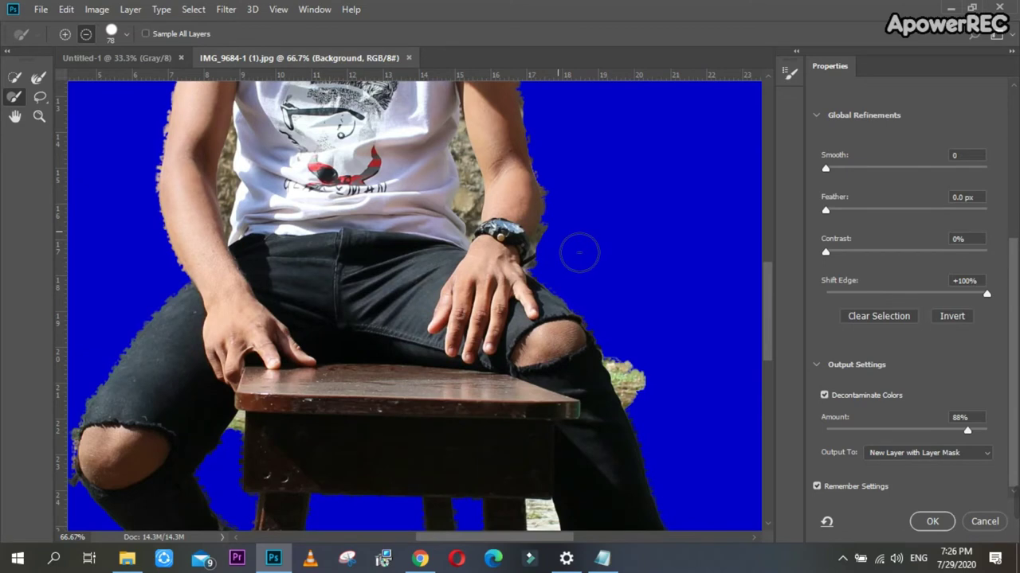
pyautogui.scroll(-2, 576, 250)
pyautogui.press('w')
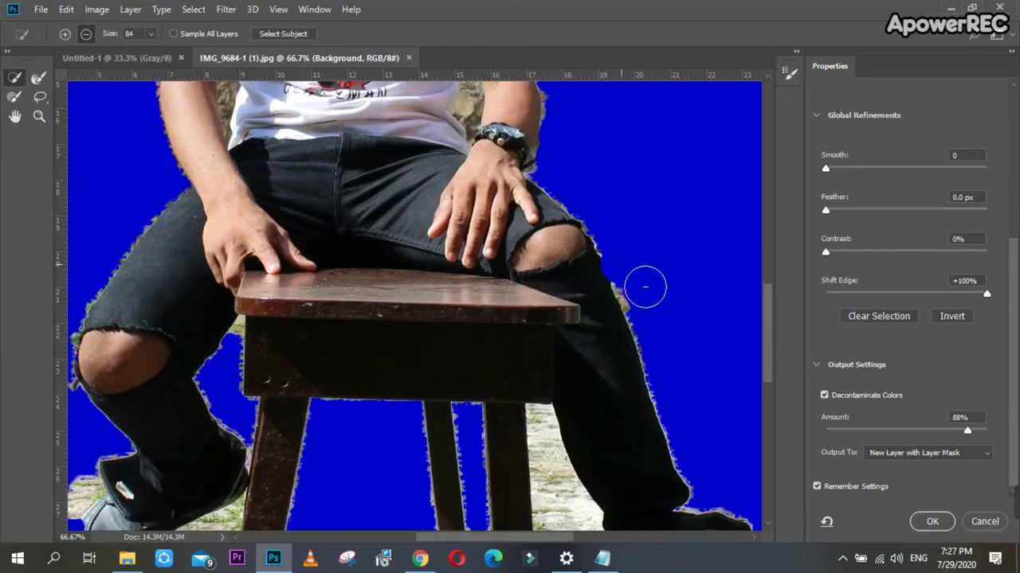
pyautogui.click(618, 275)
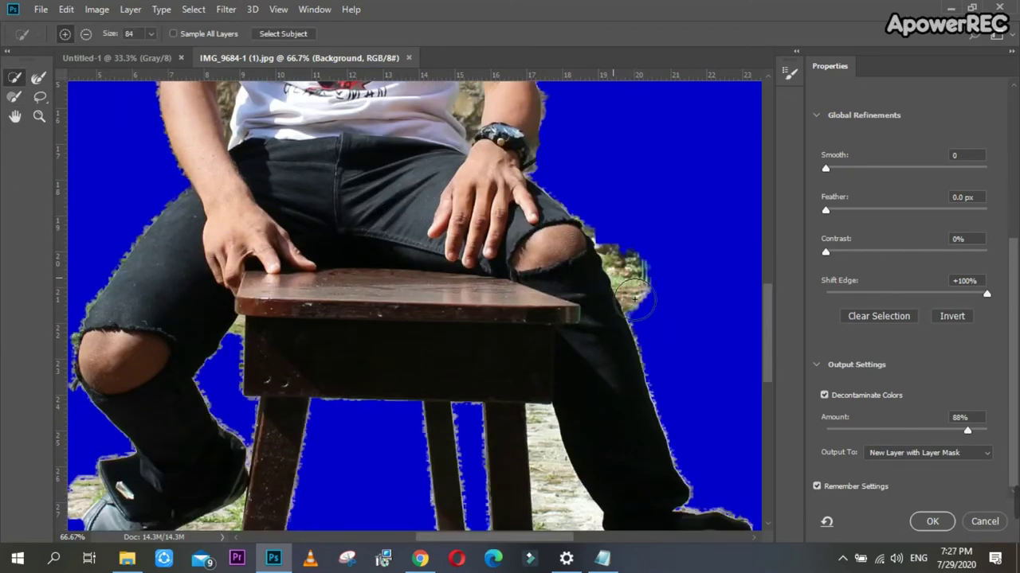
# Clean the mask edge around the shoe sole, stool legs and grass fringe
pyautogui.scroll(-2, 505, 348)
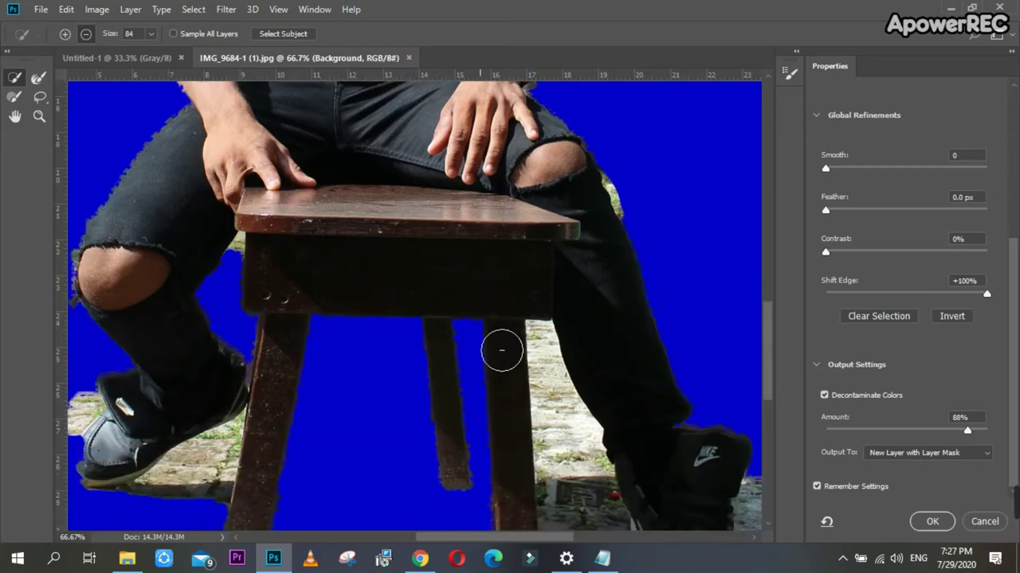
pyautogui.scroll(-2, 484, 368)
pyautogui.scroll(-2, 597, 363)
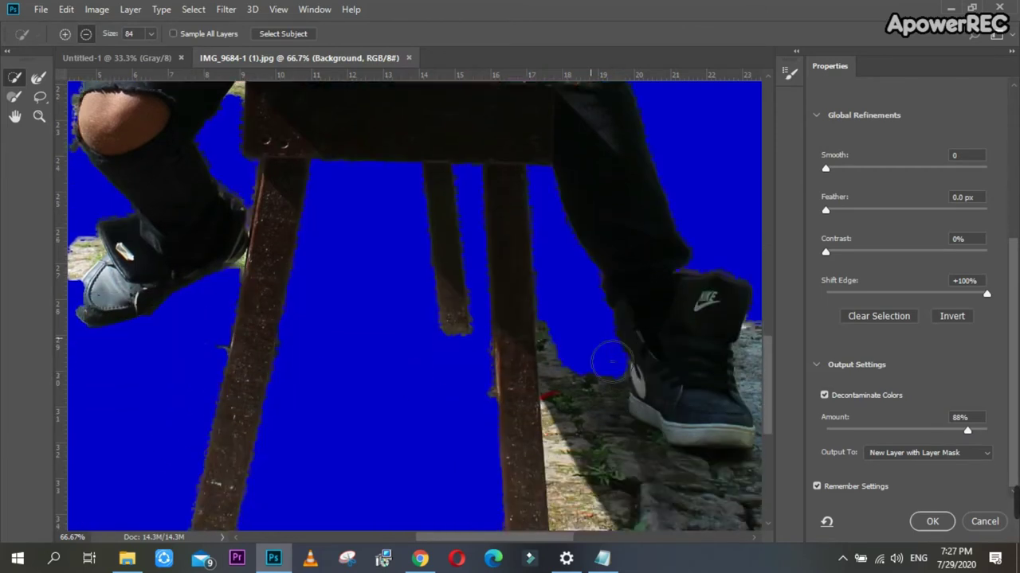
pyautogui.moveTo(508, 538); pyautogui.dragTo(575, 538)
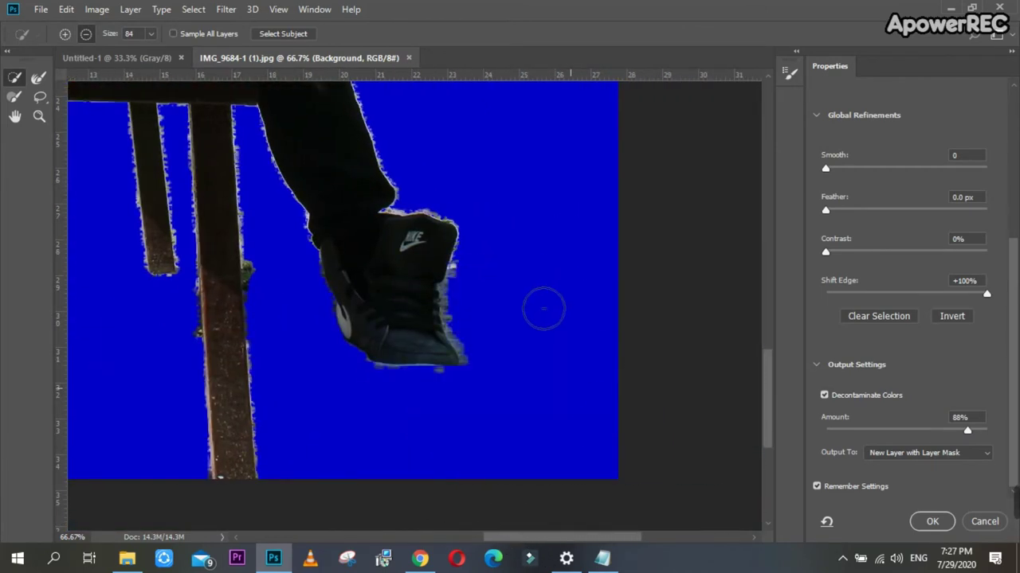
pyautogui.moveTo(374, 358)
pyautogui.mouseDown()
pyautogui.moveTo(417, 358)
pyautogui.moveTo(455, 380)
pyautogui.moveTo(398, 380)
pyautogui.moveTo(374, 364)
pyautogui.mouseUp()
pyautogui.moveTo(495, 538); pyautogui.dragTo(383, 538)
pyautogui.moveTo(291, 277); pyautogui.dragTo(371, 252)
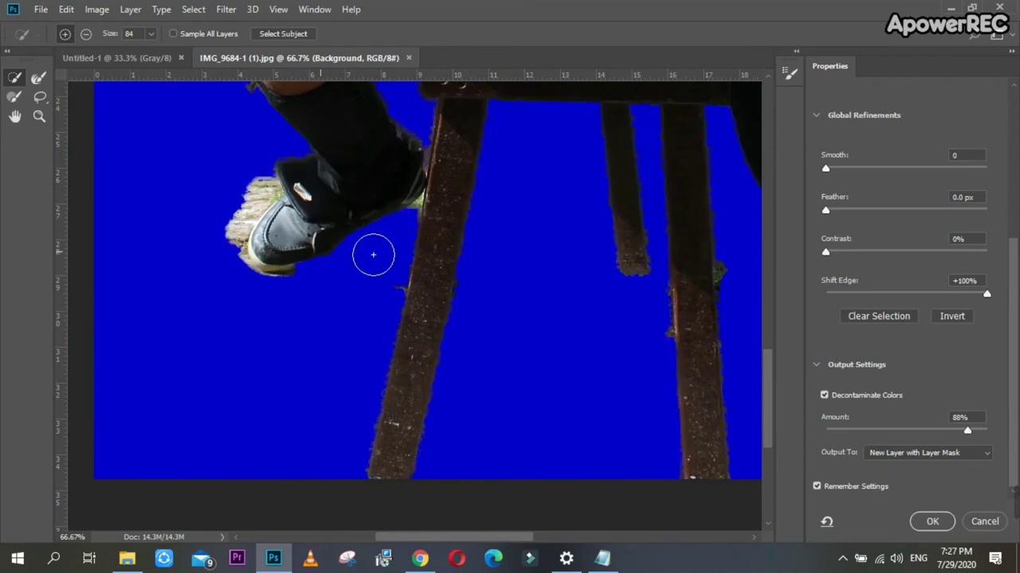
# Paint away the leftover grass beside the shoe with the Brush tool
pyautogui.press('b')
pyautogui.moveTo(205, 159); pyautogui.dragTo(271, 209)
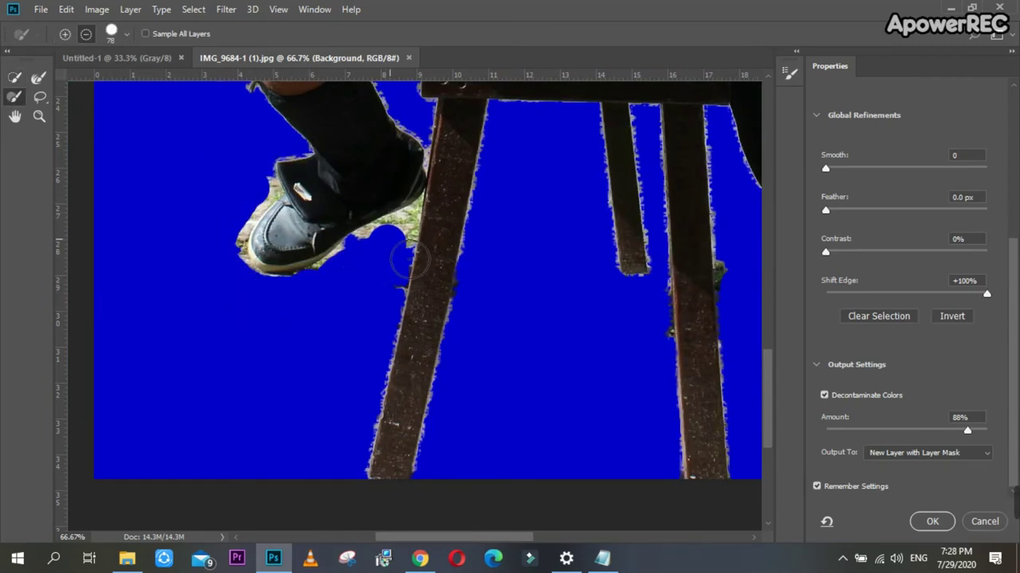
pyautogui.scroll(2, 401, 255)
pyautogui.scroll(4, 401, 221)
pyautogui.hotkey('ctrl', '+')
pyautogui.hotkey('ctrl', '+')
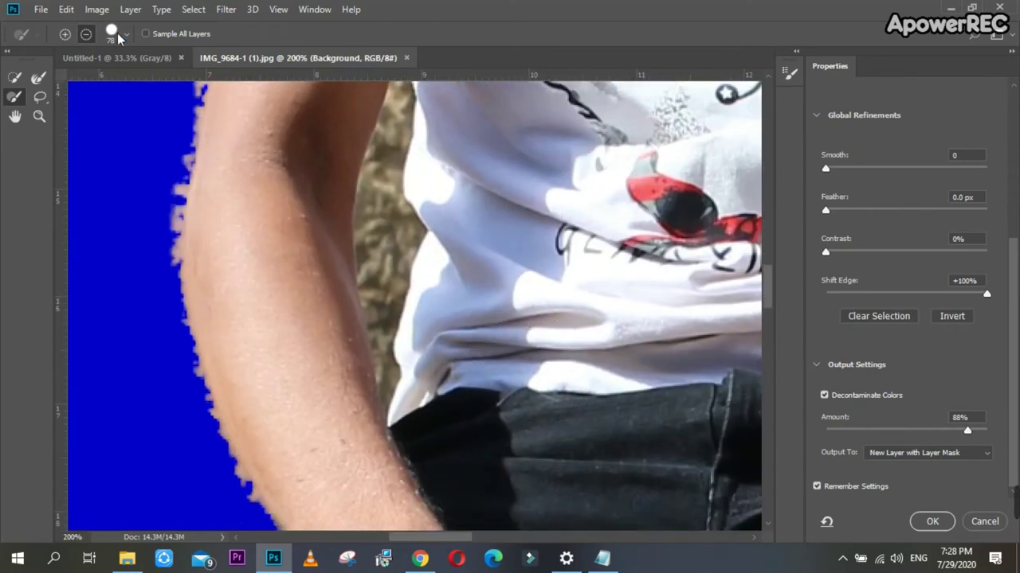
# Subtract background near the arm with Quick Selection, undoing stray marks on the shirt
pyautogui.click(383, 219)
pyautogui.press('w')
pyautogui.hotkey('ctrl', 'z')
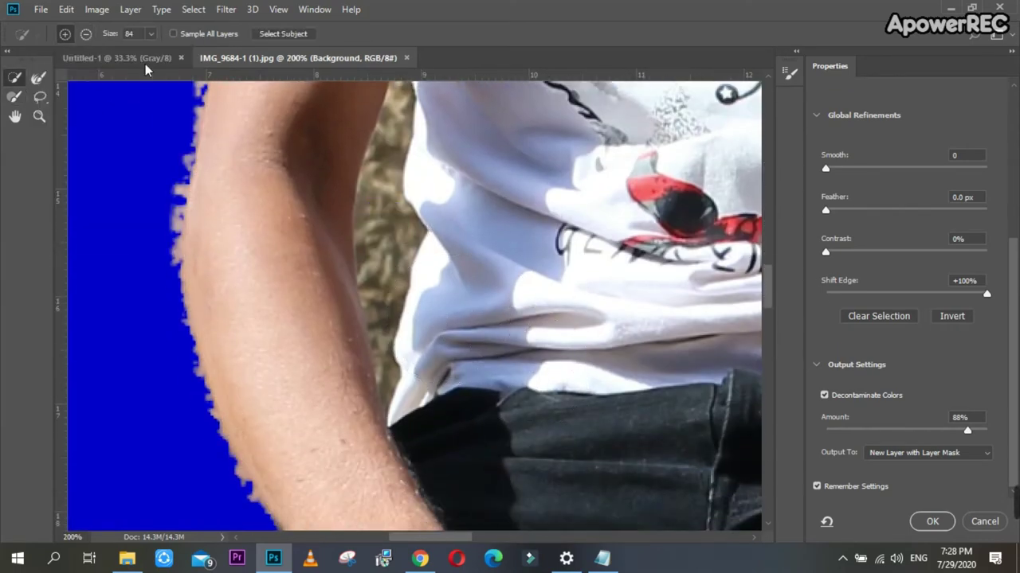
pyautogui.moveTo(382, 303); pyautogui.dragTo(451, 263)
pyautogui.scroll(2, 450, 271)
pyautogui.hotkey('ctrl', '-')
pyautogui.hotkey('ctrl', 'z')
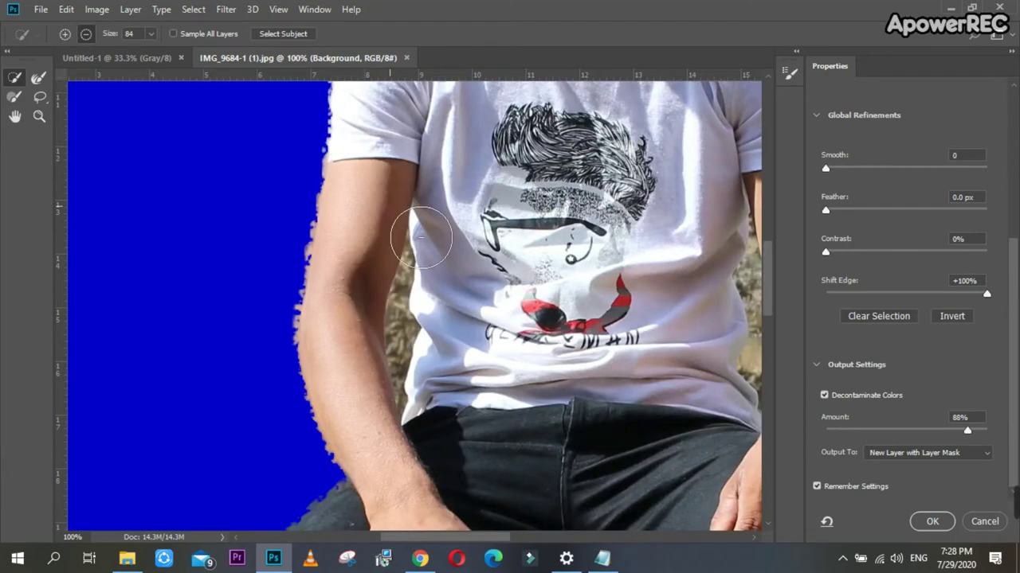
# Remove the background gap between arm and shirt with a smaller brush, extending down the arm
pyautogui.click(151, 33)
pyautogui.moveTo(411, 353); pyautogui.dragTo(415, 279)
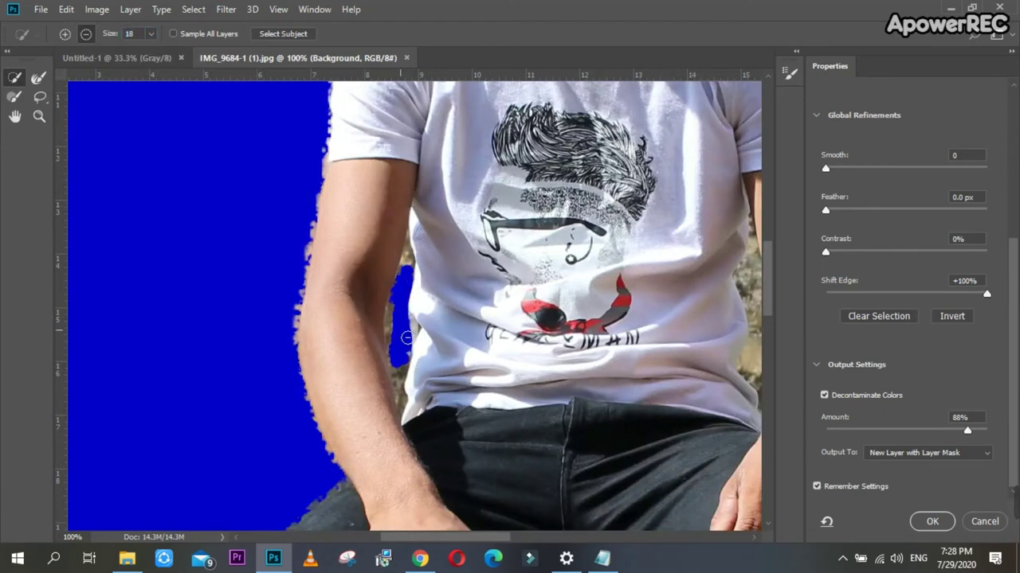
pyautogui.scroll(3, 417, 273)
pyautogui.moveTo(364, 353); pyautogui.dragTo(367, 417)
pyautogui.scroll(-2, 373, 462)
pyautogui.scroll(3, 410, 278)
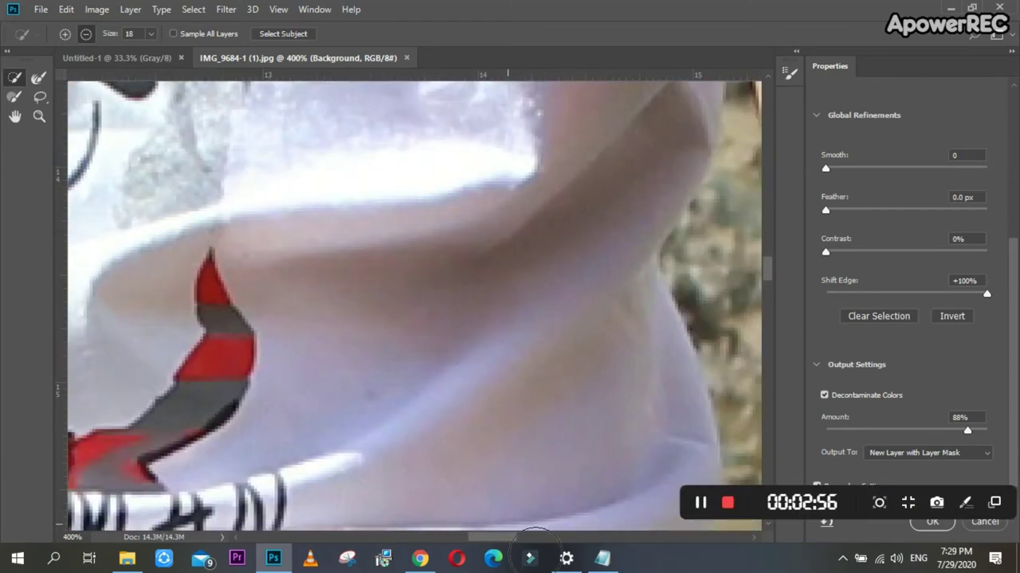
pyautogui.moveTo(400, 540); pyautogui.dragTo(517, 539)
pyautogui.moveTo(375, 289); pyautogui.dragTo(366, 195)
pyautogui.moveTo(427, 399); pyautogui.dragTo(309, 166)
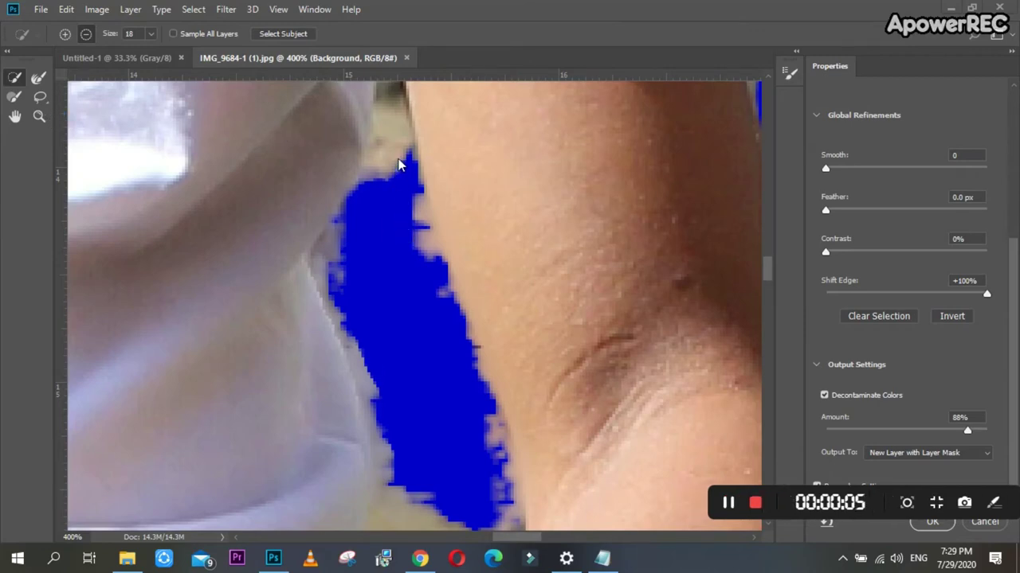
pyautogui.moveTo(417, 180); pyautogui.dragTo(402, 172)
# Tidy the mask around the forearm and restore the watch and strap
pyautogui.scroll(-3, 478, 374)
pyautogui.scroll(-2, 478, 383)
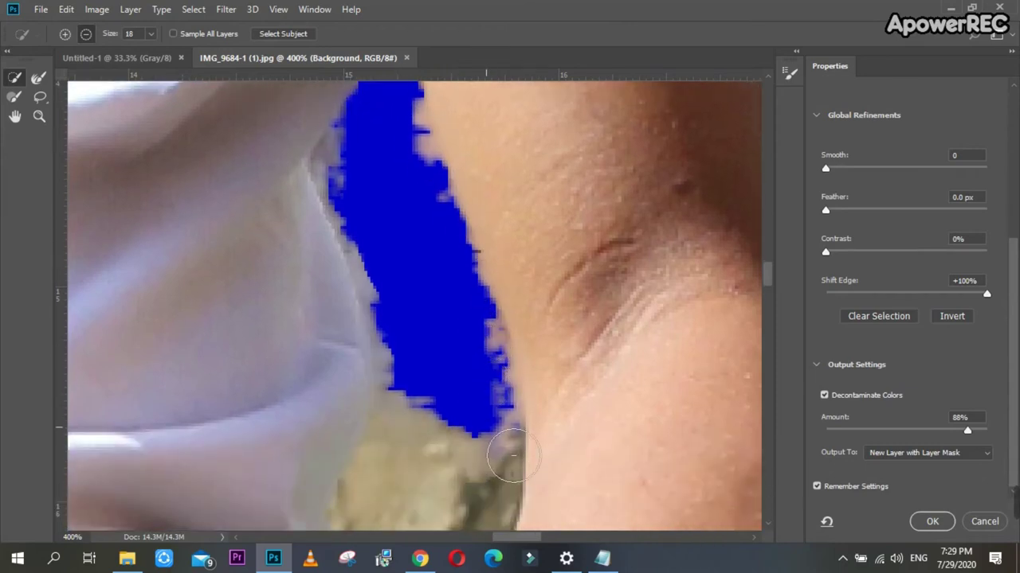
pyautogui.scroll(-2, 474, 381)
pyautogui.scroll(-3, 467, 380)
pyautogui.moveTo(374, 310)
pyautogui.mouseDown()
pyautogui.moveTo(446, 360)
pyautogui.moveTo(421, 422)
pyautogui.moveTo(476, 369)
pyautogui.mouseUp()
pyautogui.scroll(-3, 448, 347)
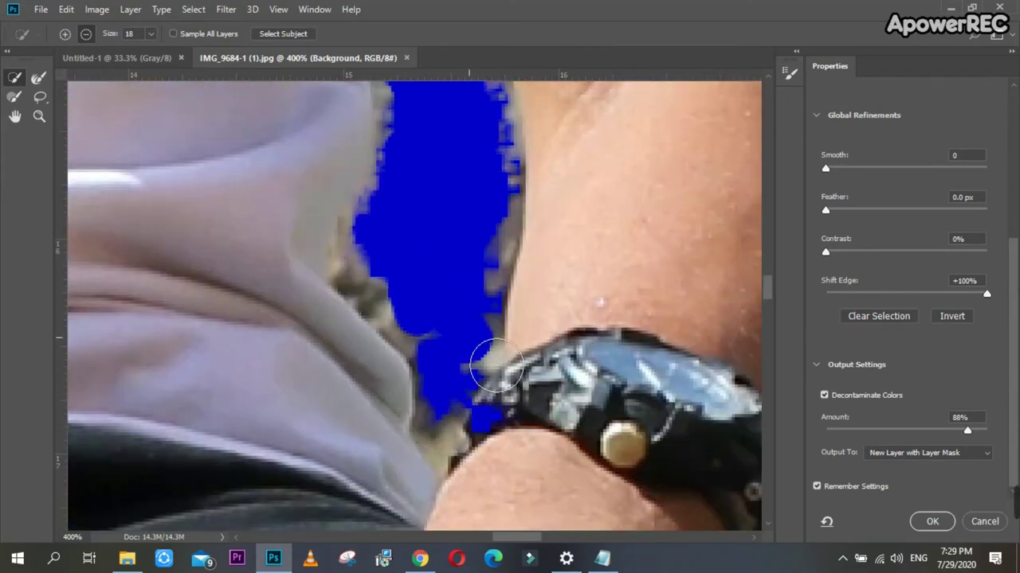
pyautogui.scroll(-1, 502, 371)
pyautogui.hotkey('ctrl', '-')
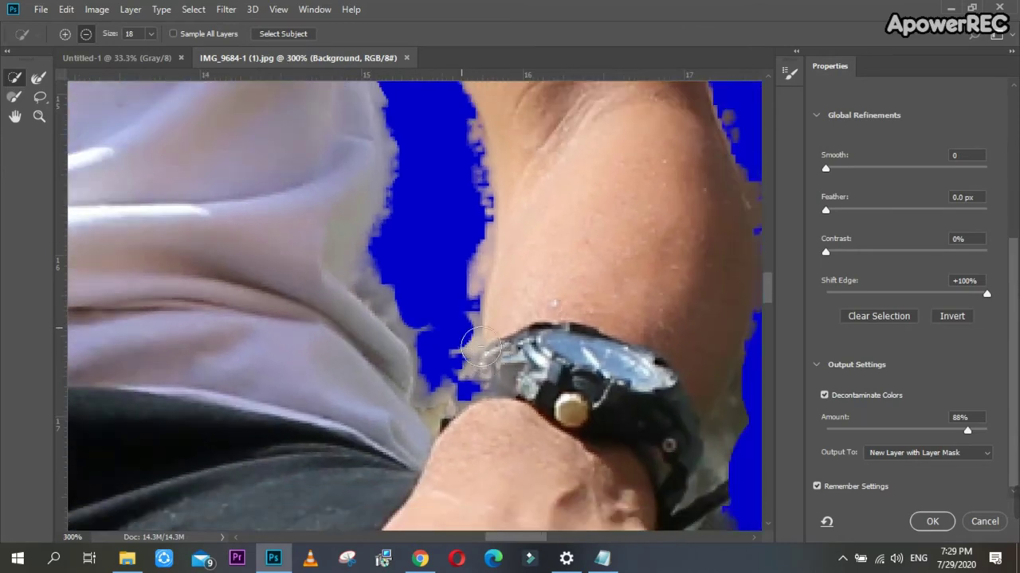
pyautogui.scroll(-3, 701, 433)
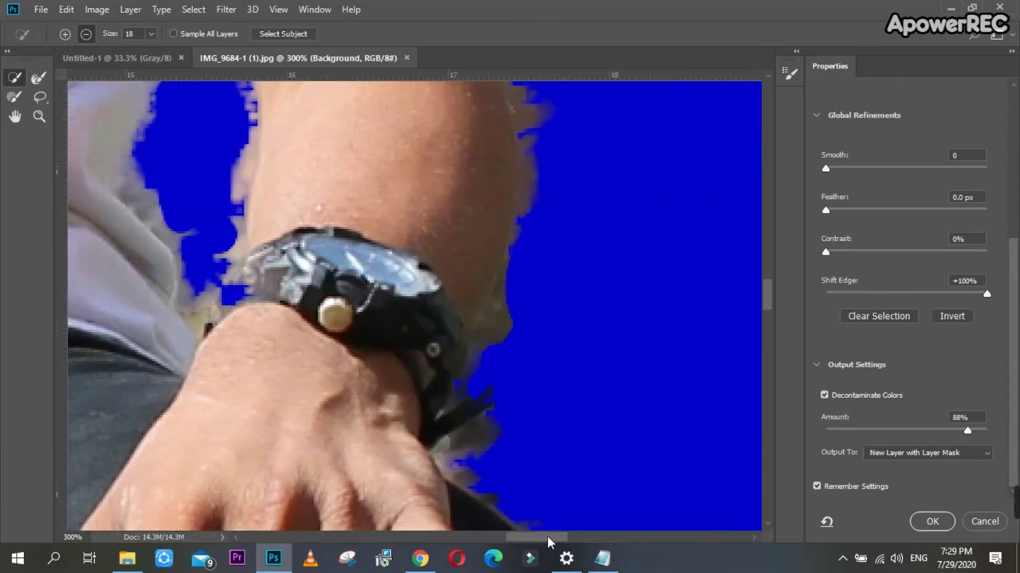
pyautogui.moveTo(525, 540); pyautogui.dragTo(569, 541)
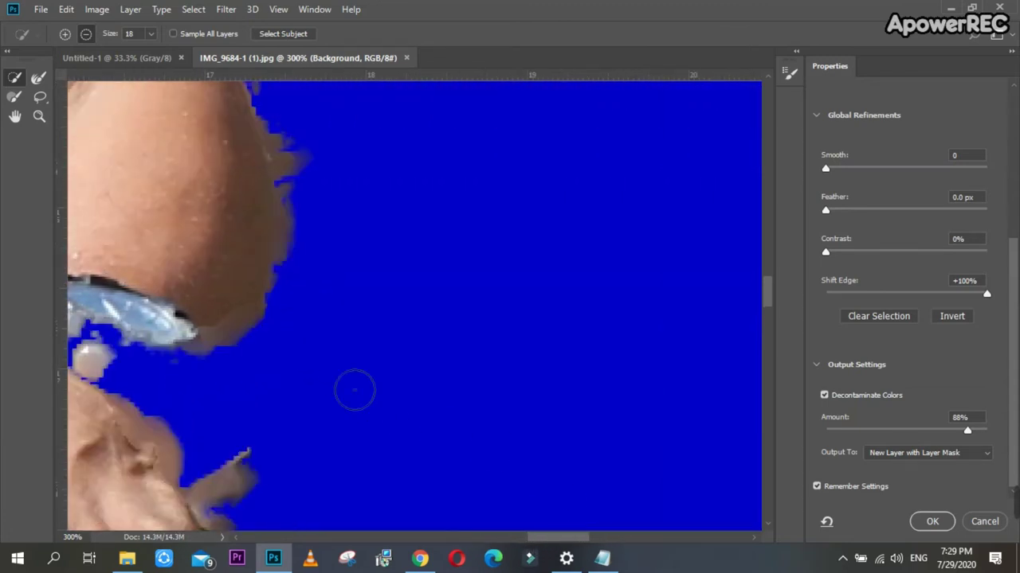
pyautogui.moveTo(535, 539)
pyautogui.mouseDown()
pyautogui.moveTo(479, 538)
pyautogui.moveTo(556, 540)
pyautogui.mouseUp()
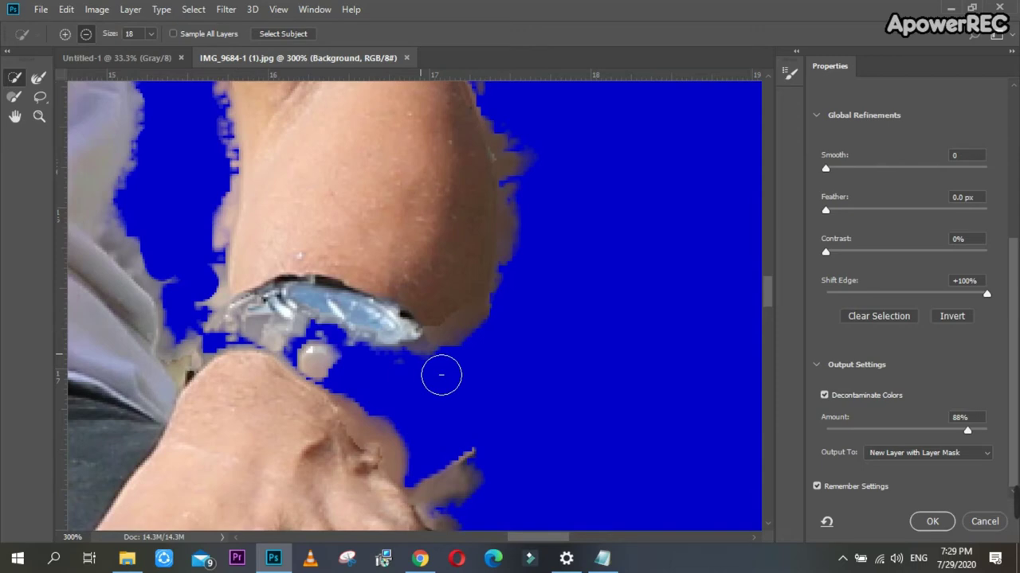
pyautogui.click(441, 374)
# Remove fringe beside the forearm, undoing the mistaken removal with Alt+Ctrl+Z
pyautogui.scroll(1, 441, 373)
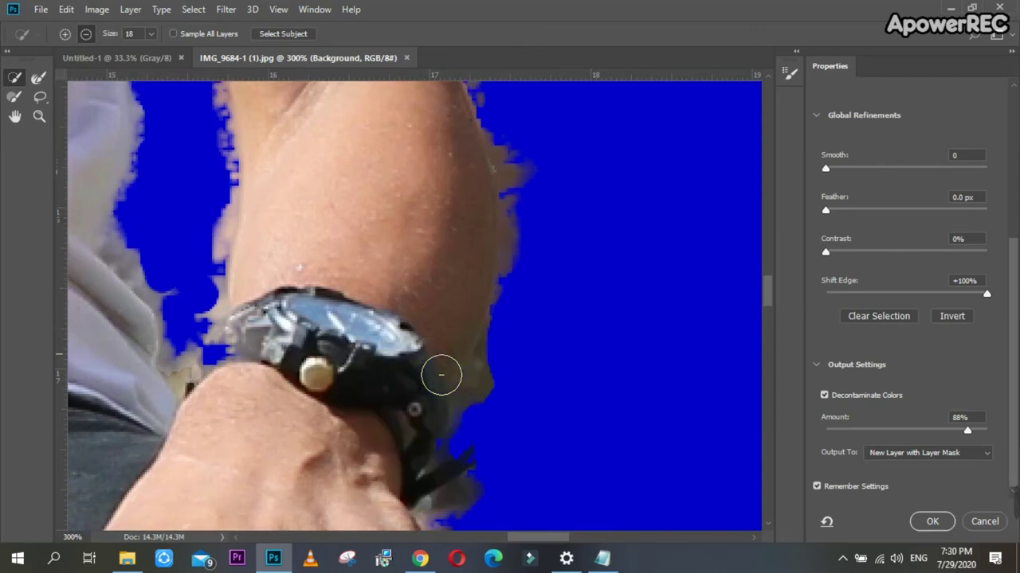
pyautogui.scroll(2, 446, 342)
pyautogui.scroll(3, 415, 287)
pyautogui.scroll(2, 423, 243)
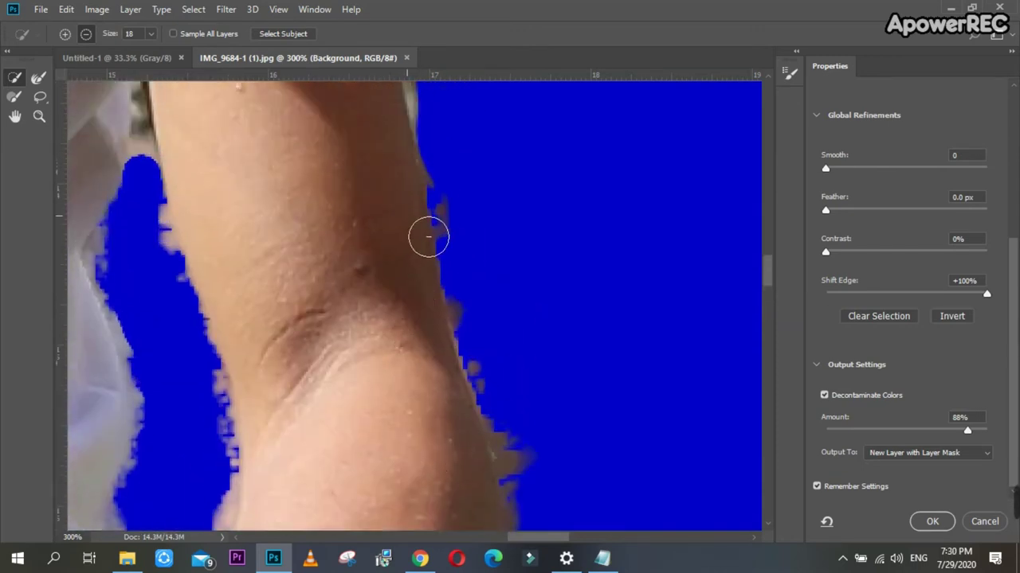
pyautogui.keyDown('alt'); pyautogui.scroll(-1, 428, 236); pyautogui.keyUp('alt')
pyautogui.keyDown('alt'); pyautogui.scroll(-1, 433, 216); pyautogui.keyUp('alt')
pyautogui.keyDown('alt'); pyautogui.scroll(-1, 284, 210); pyautogui.keyUp('alt')
pyautogui.keyDown('alt'); pyautogui.scroll(-1, 398, 255); pyautogui.keyUp('alt')
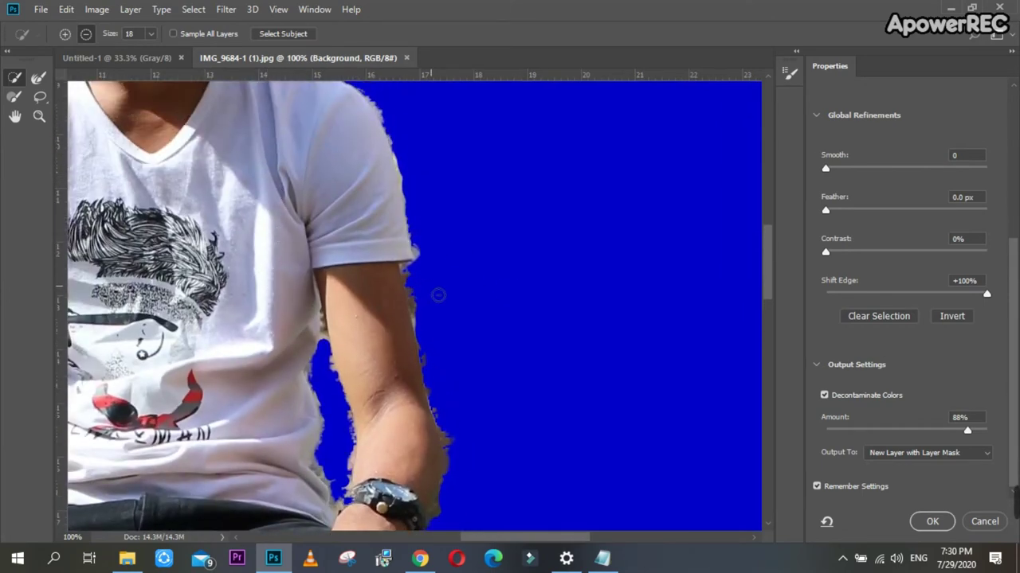
pyautogui.moveTo(424, 305); pyautogui.dragTo(414, 275)
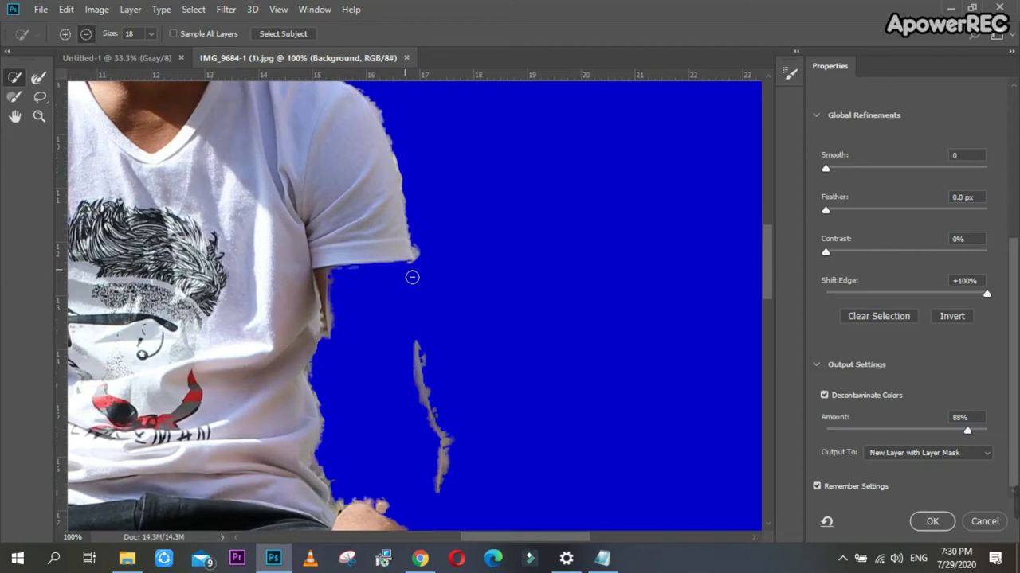
pyautogui.hotkey('ctrl', 'alt', 'z')
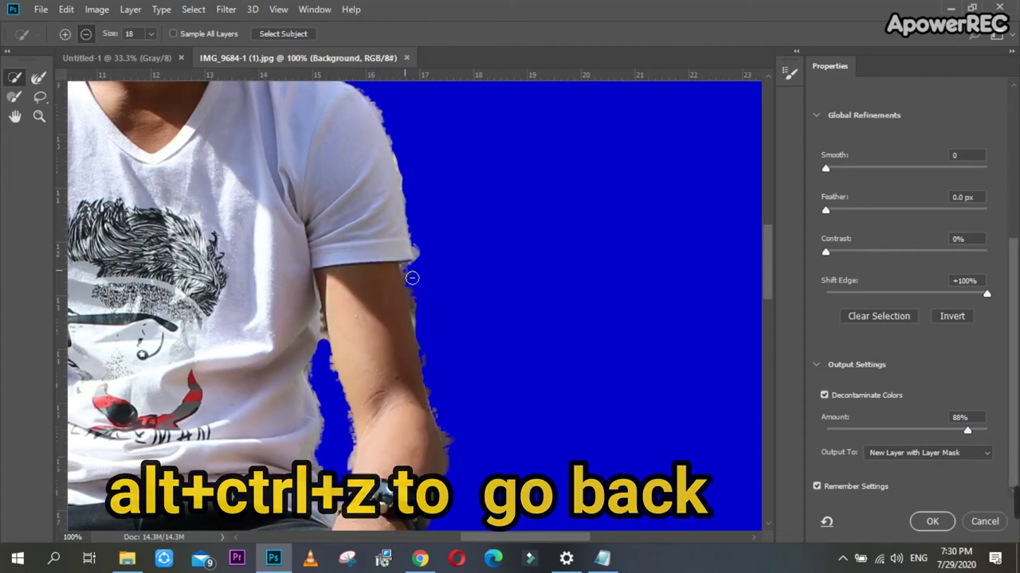
pyautogui.scroll(1, 307, 312)
pyautogui.scroll(2, 310, 285)
pyautogui.scroll(1, 310, 286)
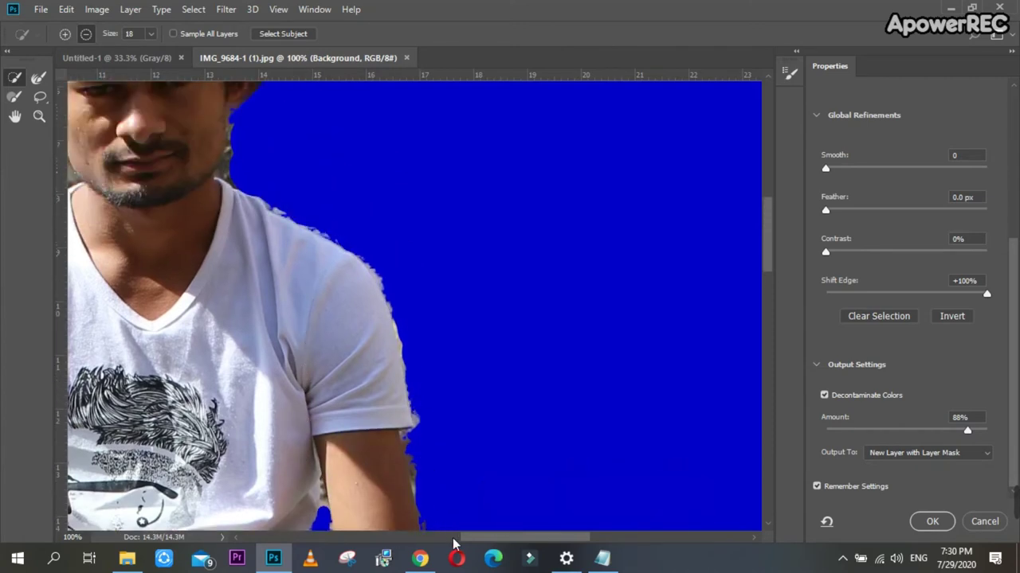
pyautogui.moveTo(472, 543); pyautogui.dragTo(417, 545)
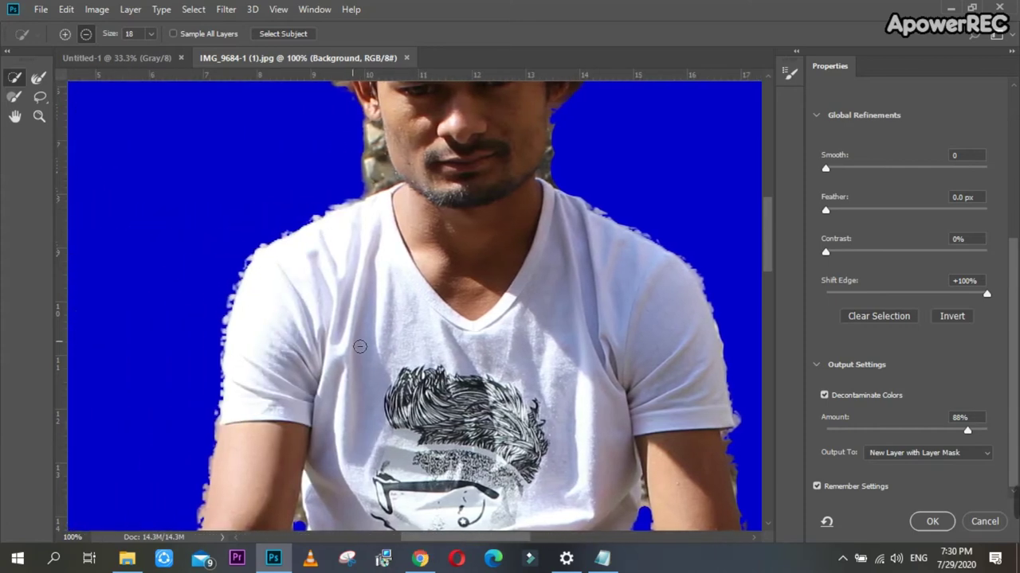
pyautogui.scroll(2, 363, 335)
pyautogui.scroll(1, 362, 322)
pyautogui.scroll(2, 528, 265)
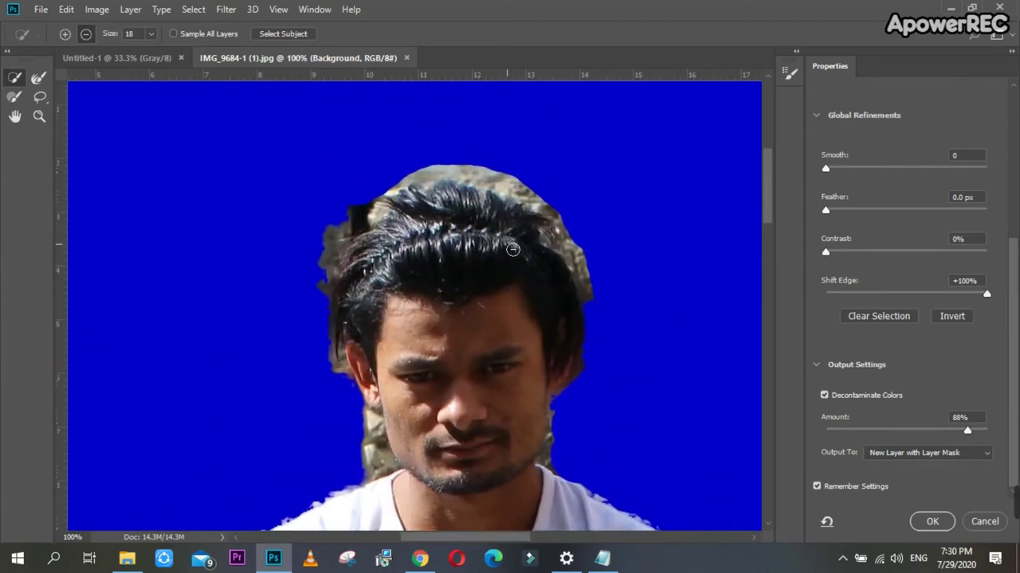
# Subtract the grey background fringe along the top and left edges of the hair
pyautogui.hotkey('ctrl', '+')
pyautogui.scroll(3, 485, 221)
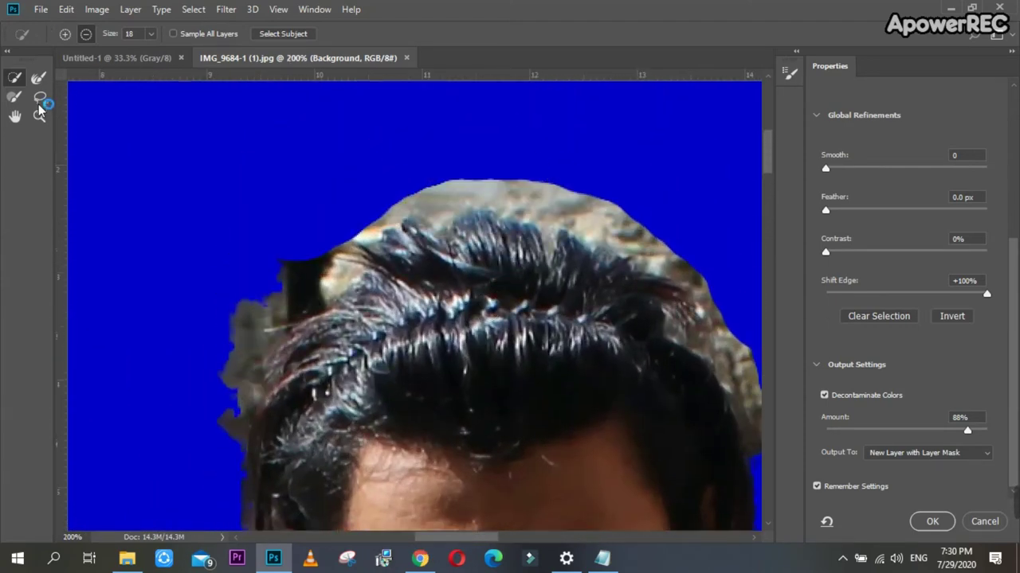
pyautogui.moveTo(522, 196); pyautogui.dragTo(514, 187)
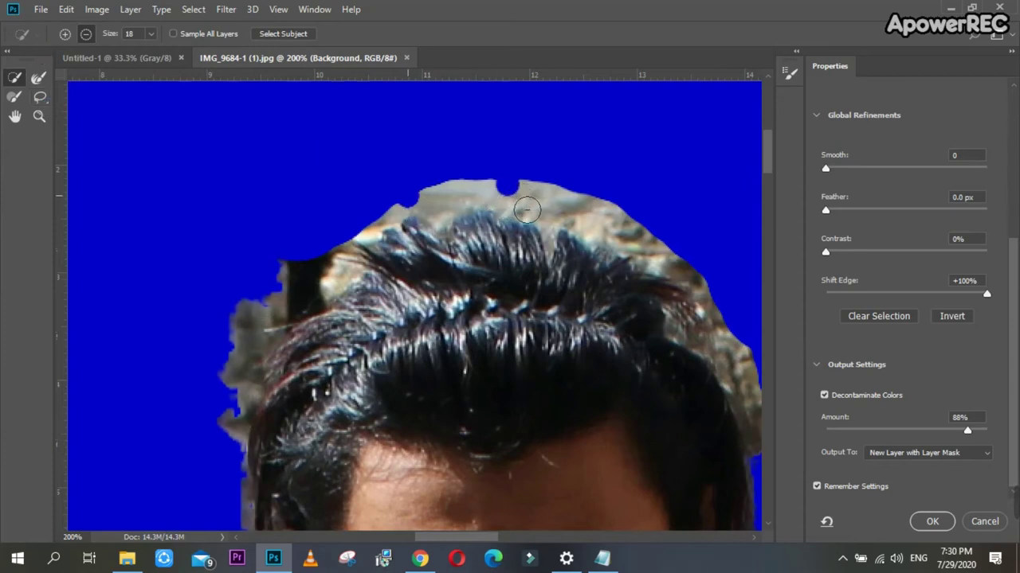
pyautogui.moveTo(417, 211); pyautogui.dragTo(707, 282)
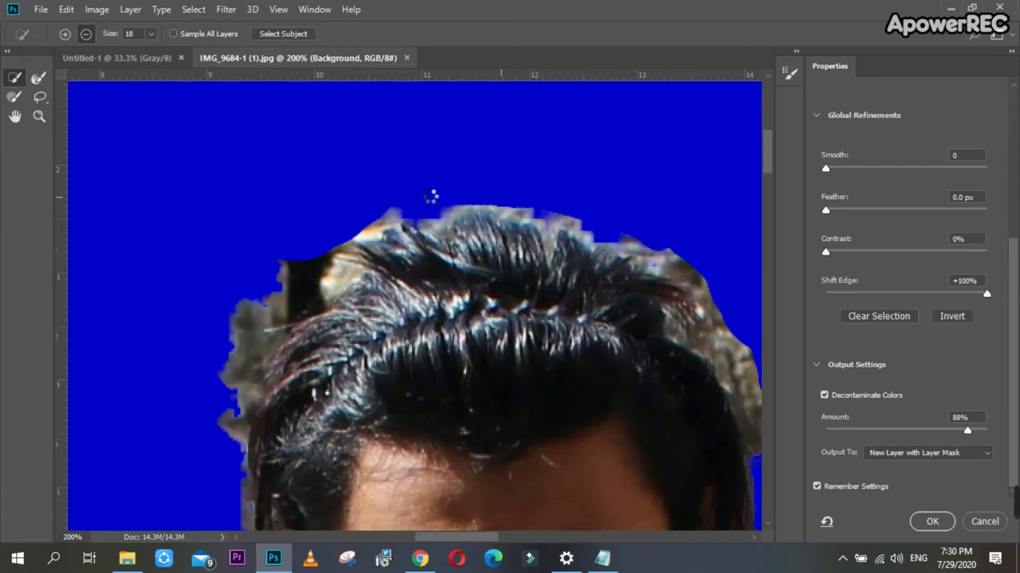
pyautogui.moveTo(672, 260); pyautogui.dragTo(386, 226)
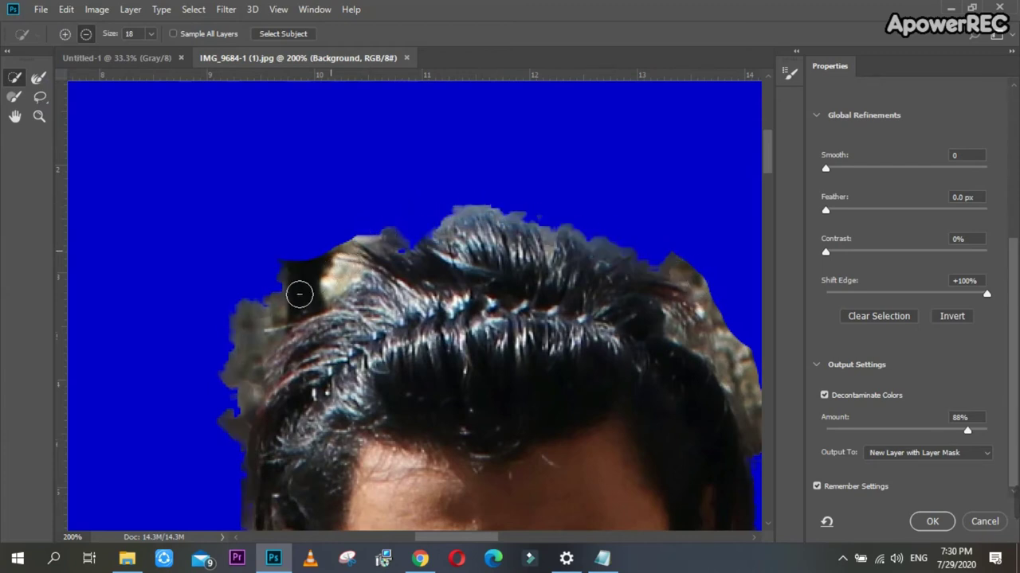
pyautogui.moveTo(300, 294); pyautogui.dragTo(341, 265)
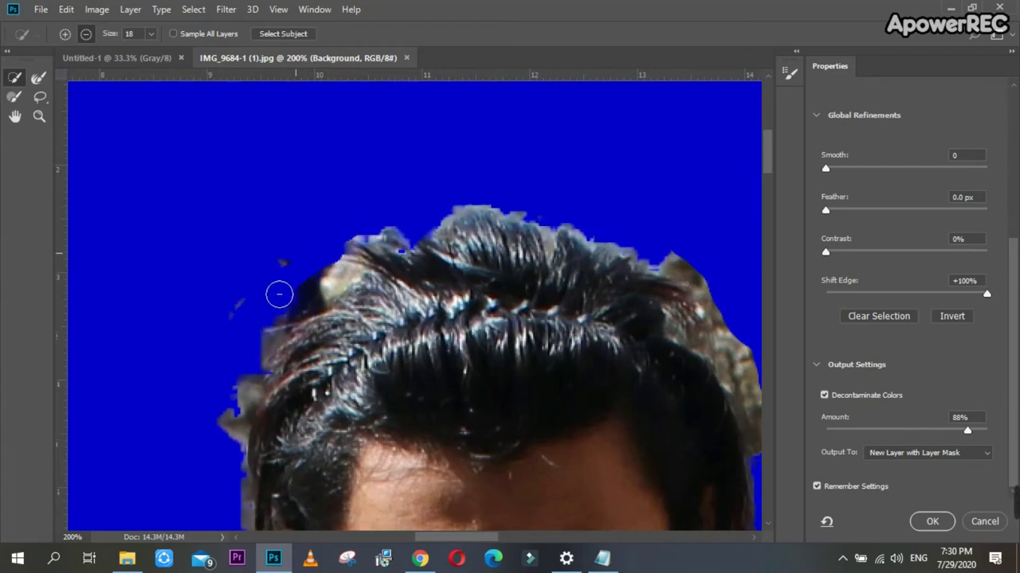
# Erase the rock and small background spots beside the left hair edge and cheek
pyautogui.scroll(-2, 371, 309)
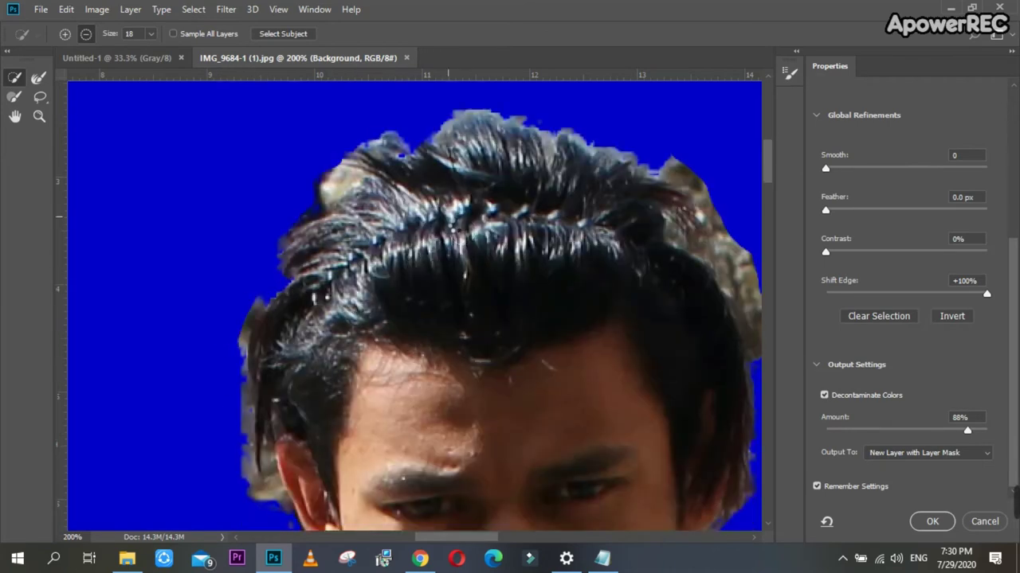
pyautogui.scroll(-2, 379, 332)
pyautogui.moveTo(247, 391); pyautogui.dragTo(287, 409)
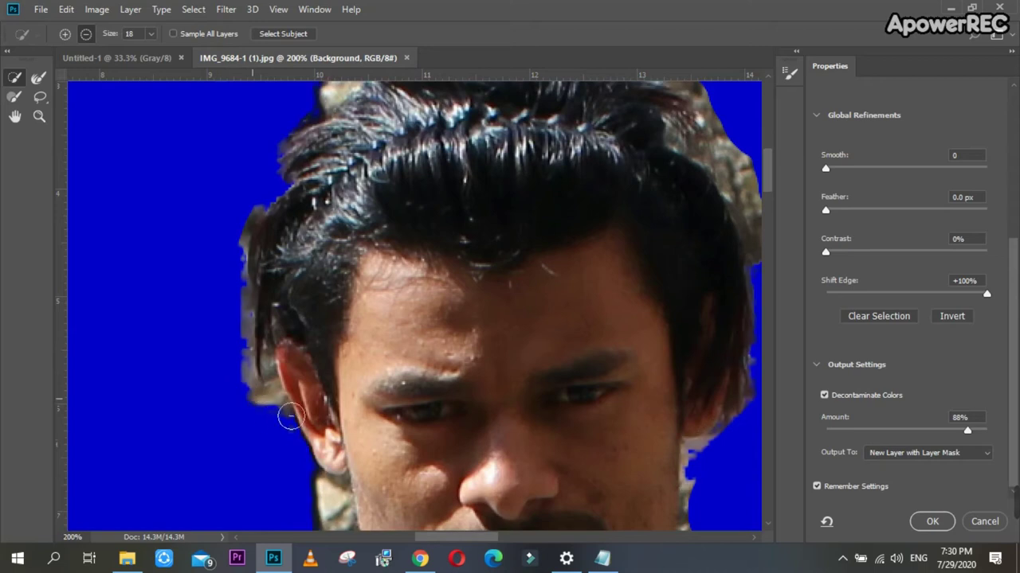
pyautogui.scroll(-2, 478, 287)
pyautogui.scroll(-2, 398, 303)
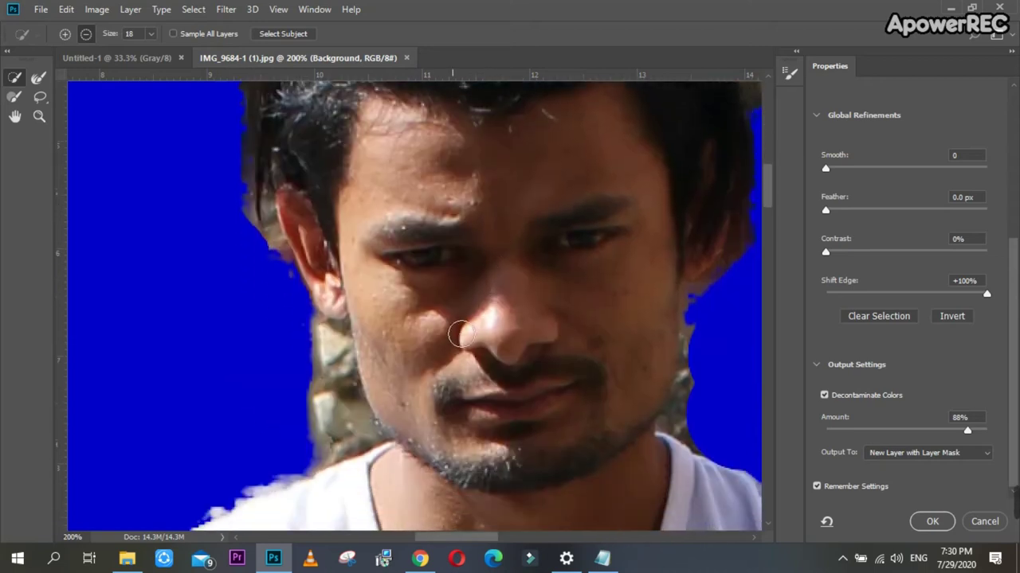
pyautogui.moveTo(336, 341); pyautogui.dragTo(357, 363)
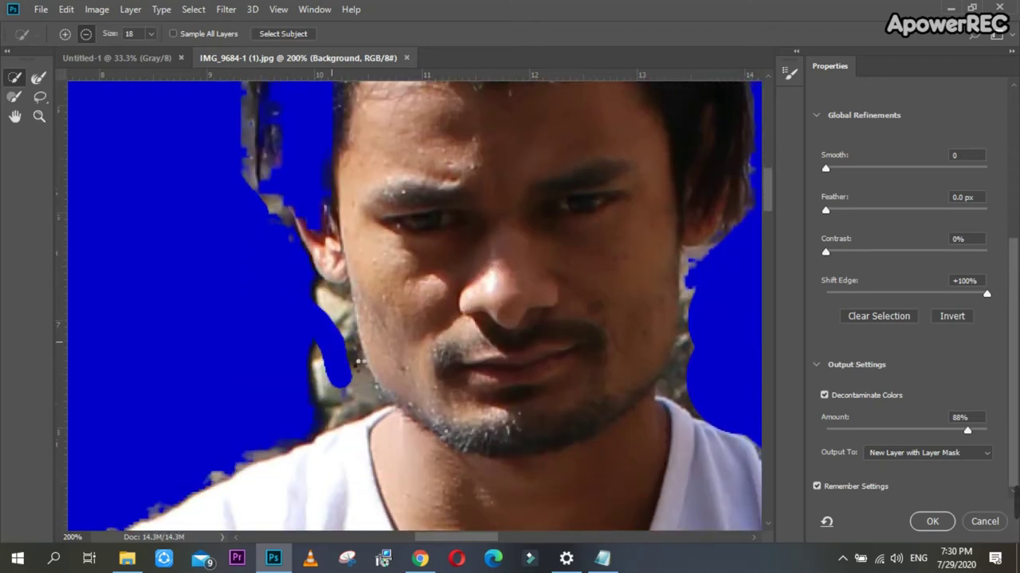
pyautogui.click(333, 303)
pyautogui.scroll(3, 417, 293)
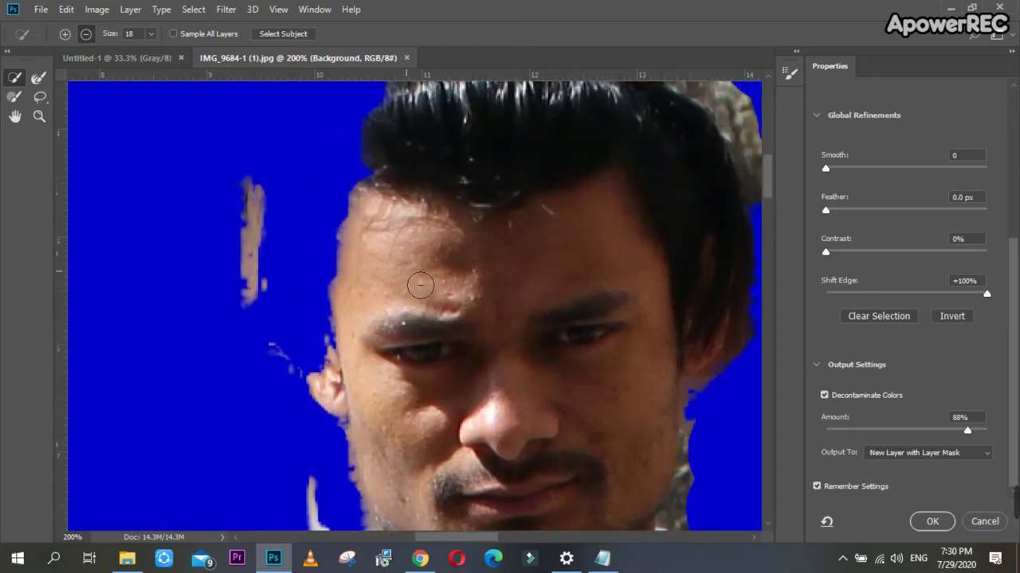
pyautogui.hotkey('ctrl', '-')
# Restore hair strands on the upper-left side with the Refine Edge Brush in add mode
pyautogui.click(64, 34)
pyautogui.moveTo(405, 206); pyautogui.dragTo(368, 299)
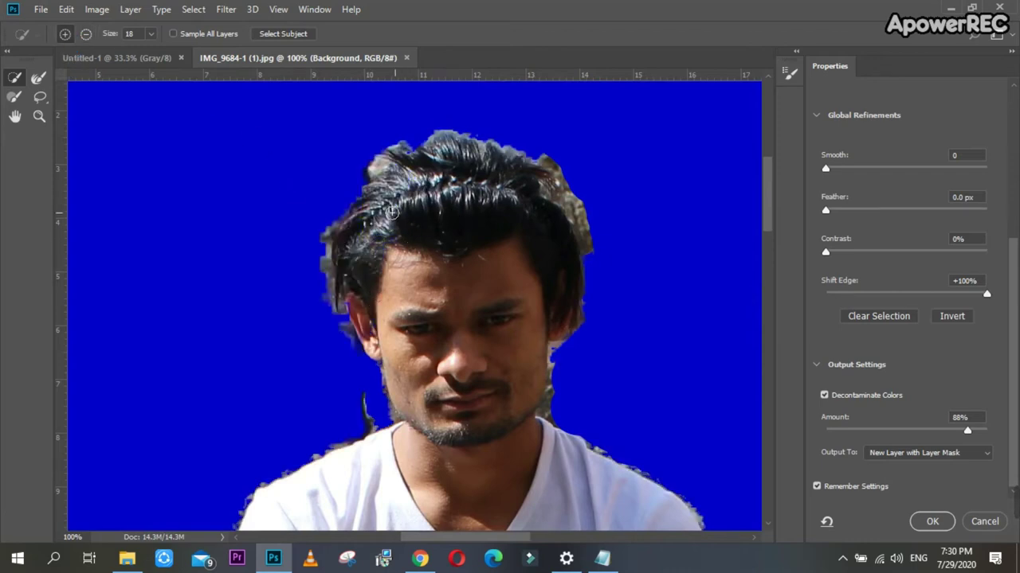
pyautogui.moveTo(363, 218); pyautogui.dragTo(412, 226)
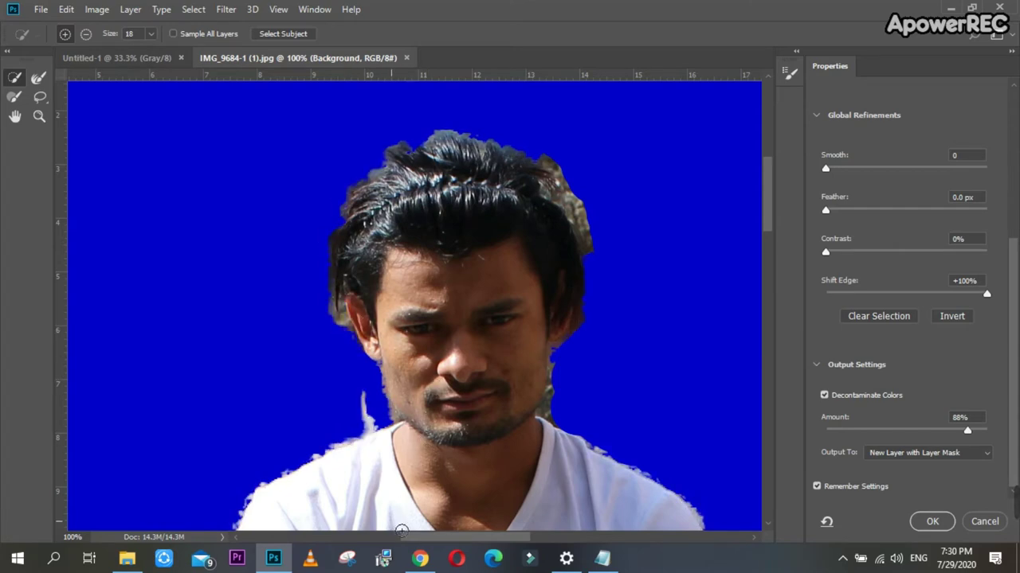
# At 300% zoom, subtract the rocky fringe beside the upper right hair and re-add fine strands
pyautogui.moveTo(418, 541); pyautogui.dragTo(466, 541)
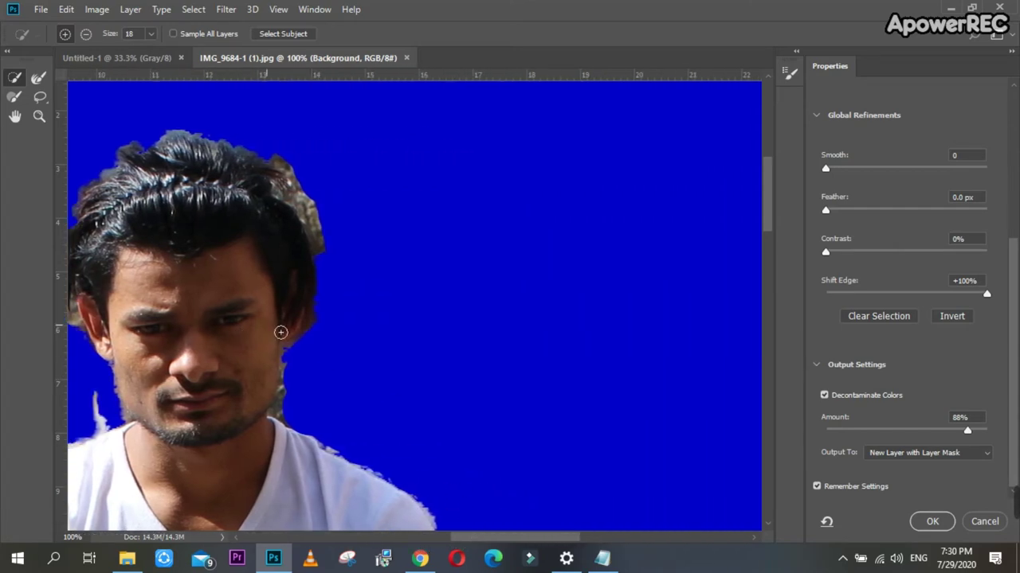
pyautogui.scroll(1, 280, 333)
pyautogui.scroll(1, 280, 332)
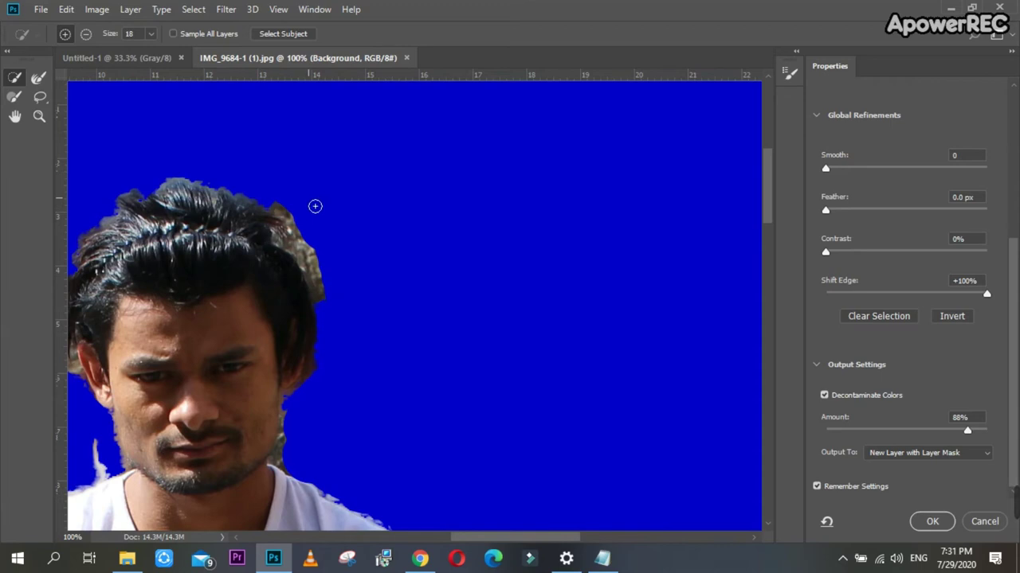
pyautogui.hotkey('ctrl', '+')
pyautogui.hotkey('ctrl', '+')
pyautogui.moveTo(509, 542); pyautogui.dragTo(479, 541)
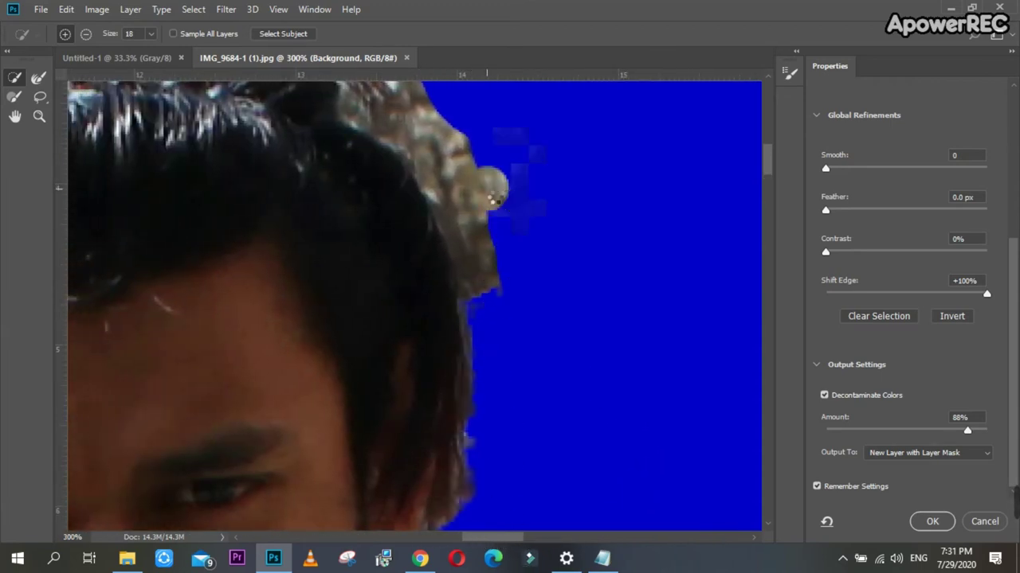
pyautogui.scroll(1, 502, 216)
pyautogui.scroll(1, 490, 232)
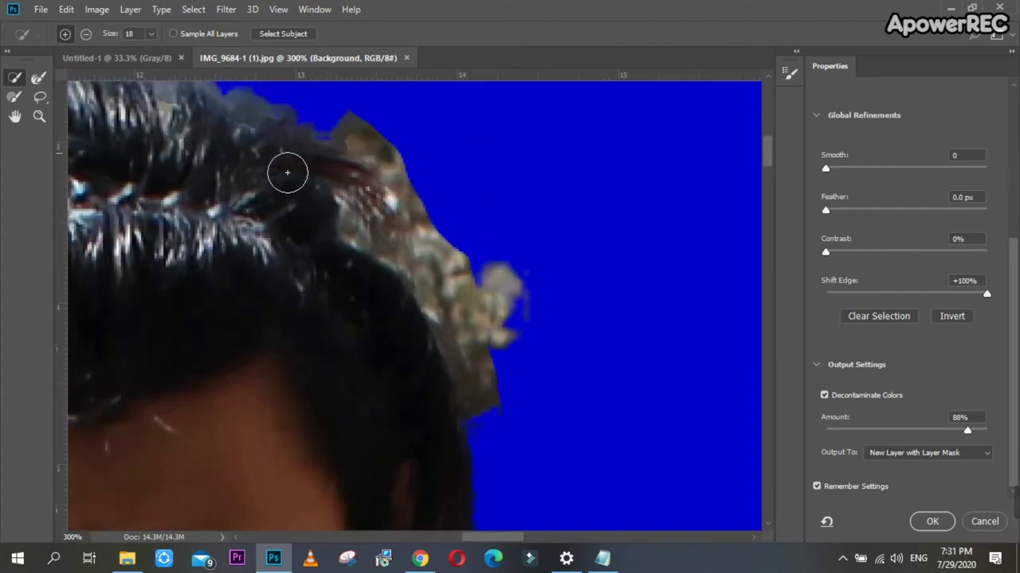
pyautogui.click(86, 35)
pyautogui.moveTo(387, 200)
pyautogui.mouseDown()
pyautogui.moveTo(473, 257)
pyautogui.moveTo(505, 332)
pyautogui.mouseUp()
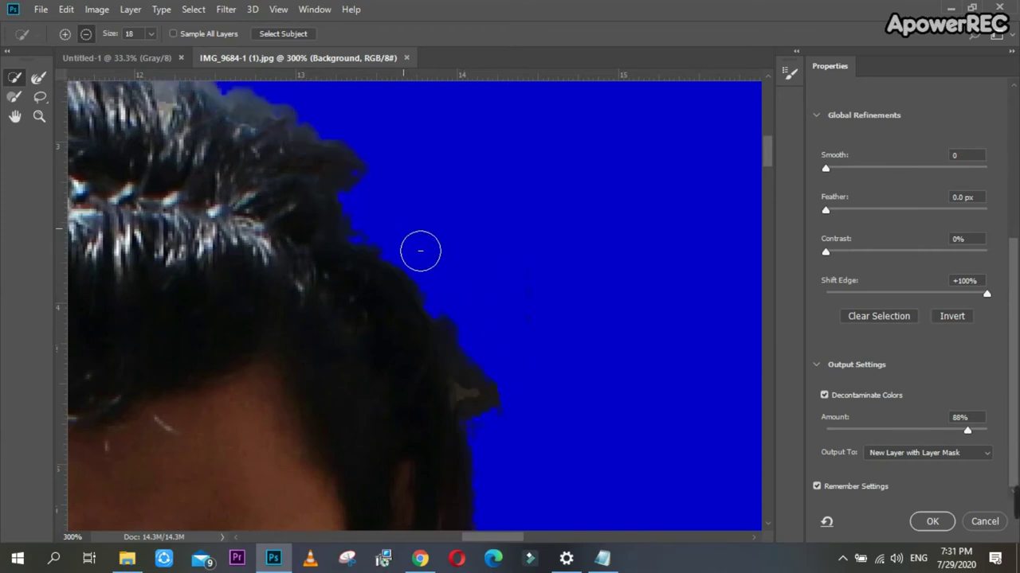
pyautogui.click(65, 34)
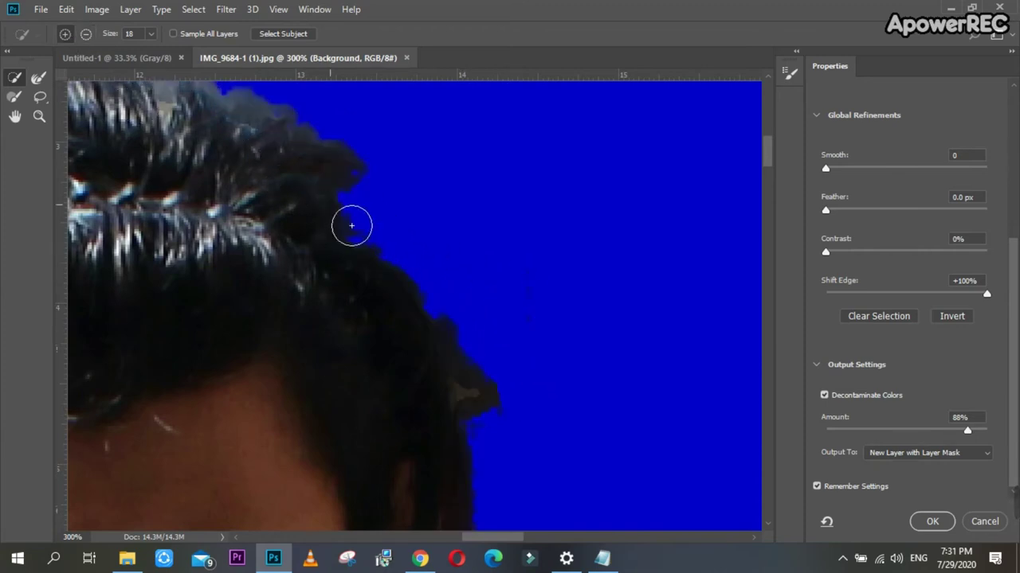
pyautogui.moveTo(359, 224); pyautogui.dragTo(371, 230)
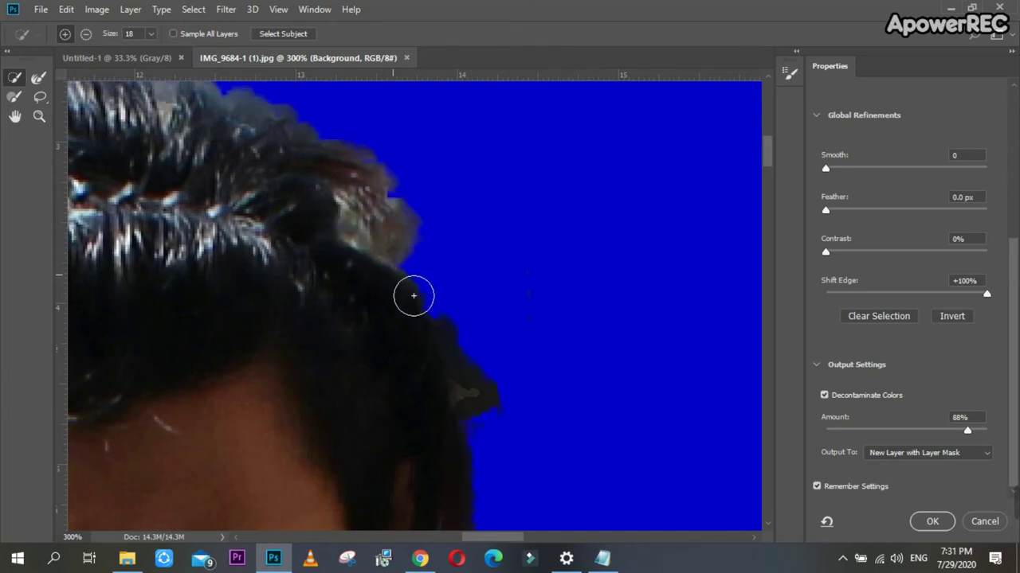
# Clear the rocky background patches beside the jaw and the leftover hair-edge fringe
pyautogui.scroll(-2, 410, 311)
pyautogui.scroll(-2, 422, 342)
pyautogui.scroll(-4, 439, 355)
pyautogui.scroll(-2, 430, 378)
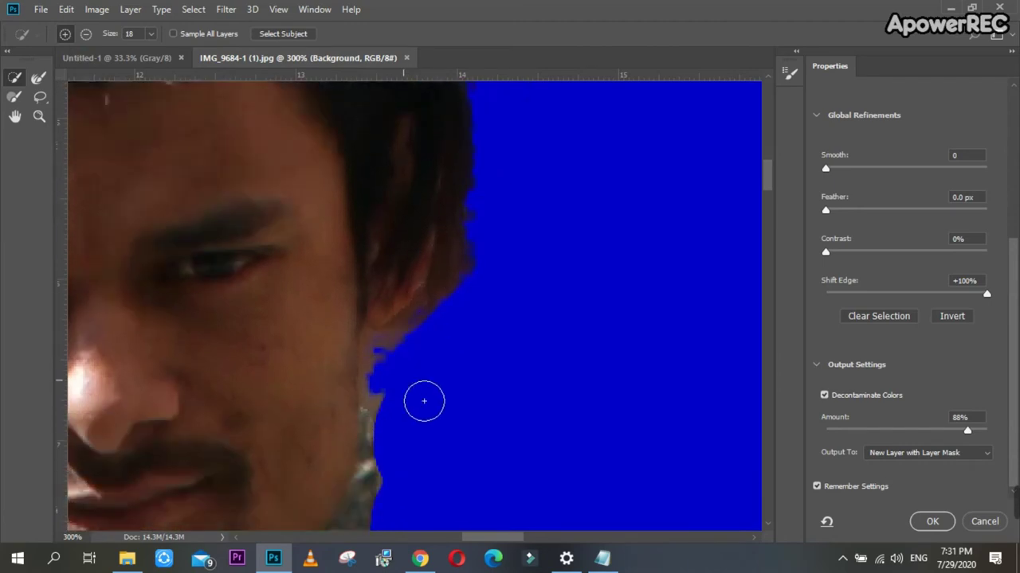
pyautogui.scroll(-2, 414, 403)
pyautogui.moveTo(390, 401); pyautogui.dragTo(386, 381)
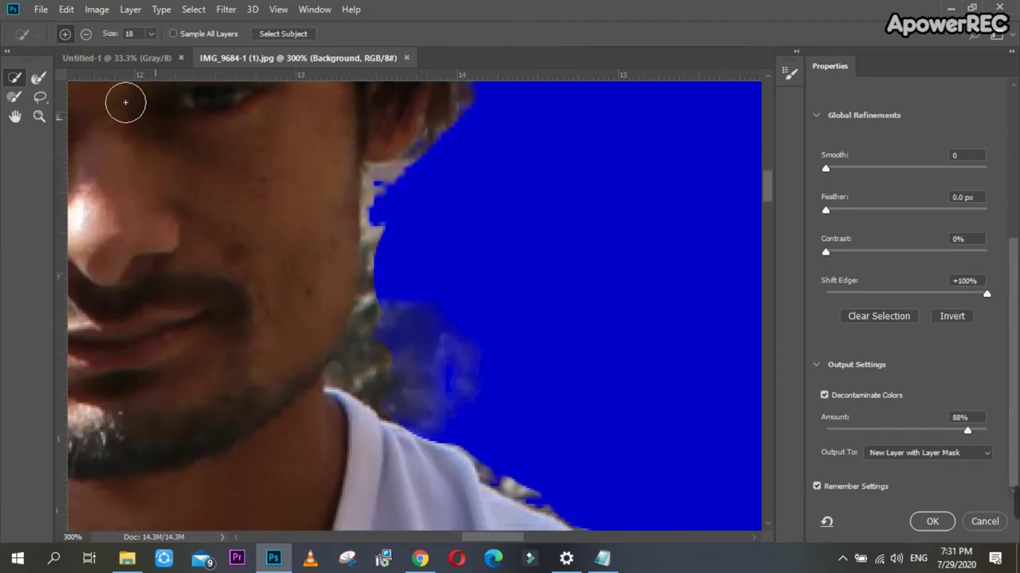
pyautogui.click(386, 356)
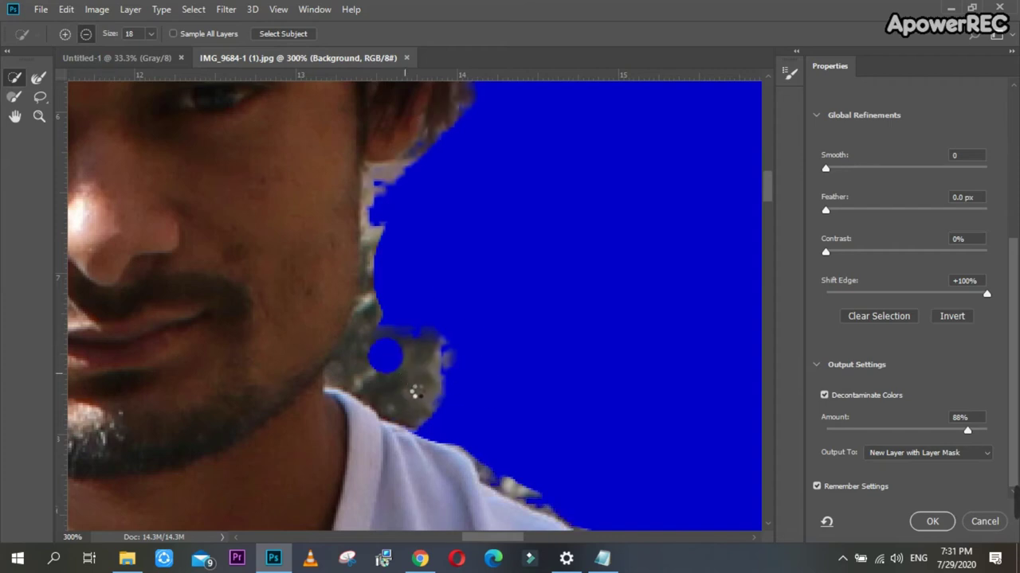
pyautogui.moveTo(473, 414); pyautogui.dragTo(449, 371)
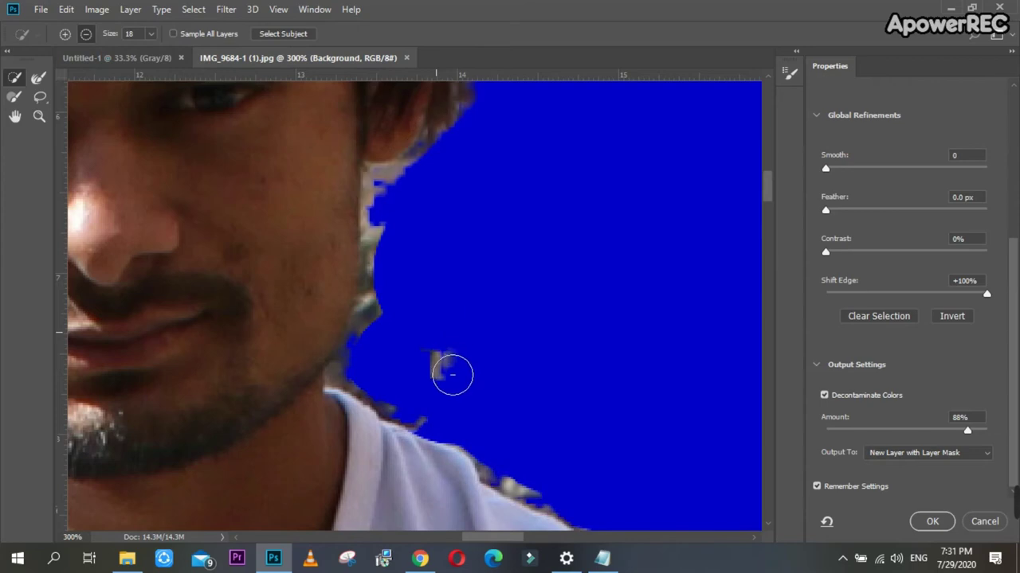
pyautogui.click(410, 212)
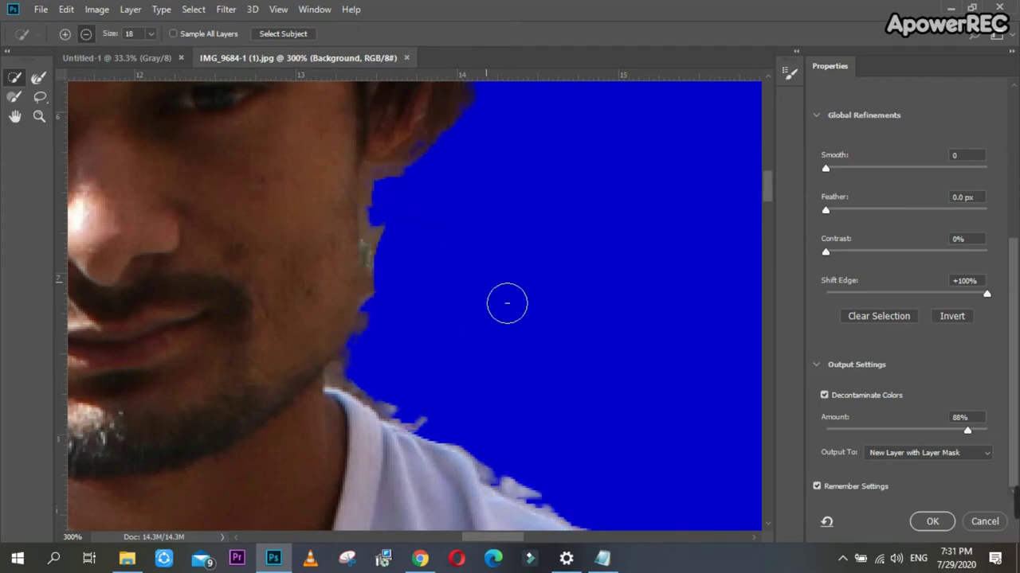
pyautogui.hotkey('ctrl', '-')
# At 33.3% zoom, brush the Refine Edge Brush along the right leg and stool legs
pyautogui.hotkey('ctrl', '-')
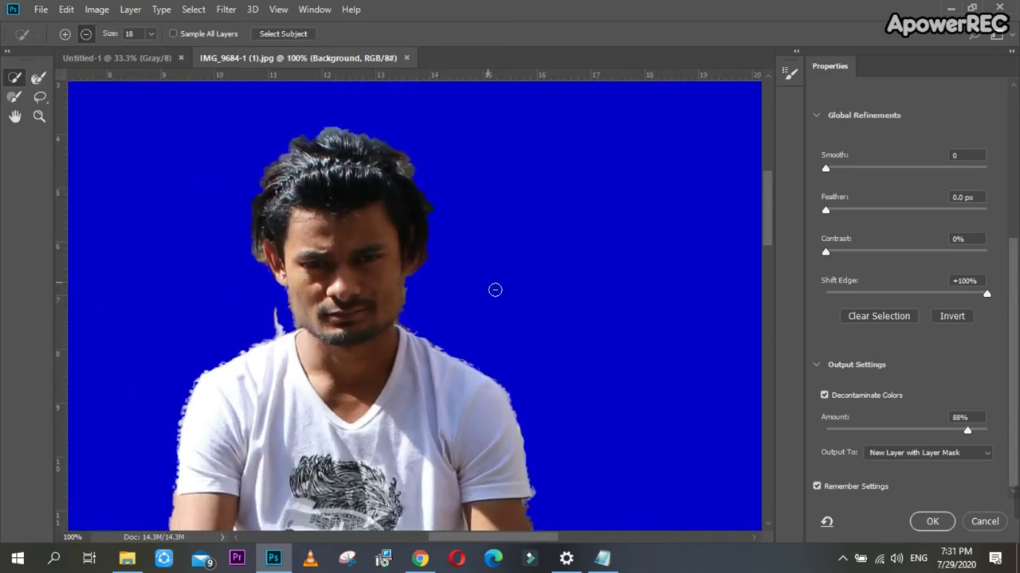
pyautogui.hotkey('ctrl', '-')
pyautogui.hotkey('ctrl', '-')
pyautogui.scroll(-2, 514, 292)
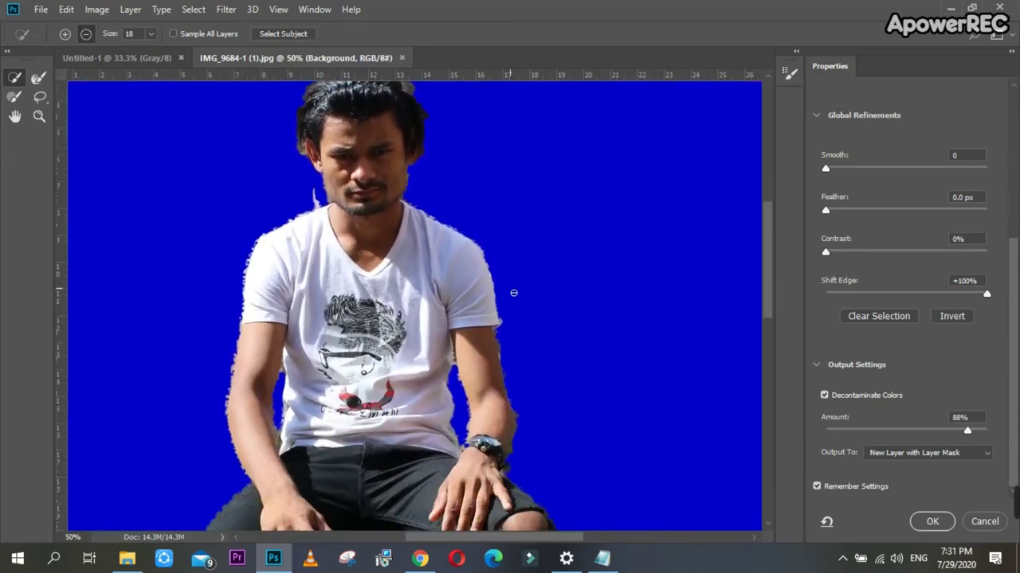
pyautogui.hotkey('ctrl', '-')
pyautogui.scroll(-3, 514, 293)
pyautogui.scroll(-2, 514, 294)
pyautogui.scroll(-1, 514, 294)
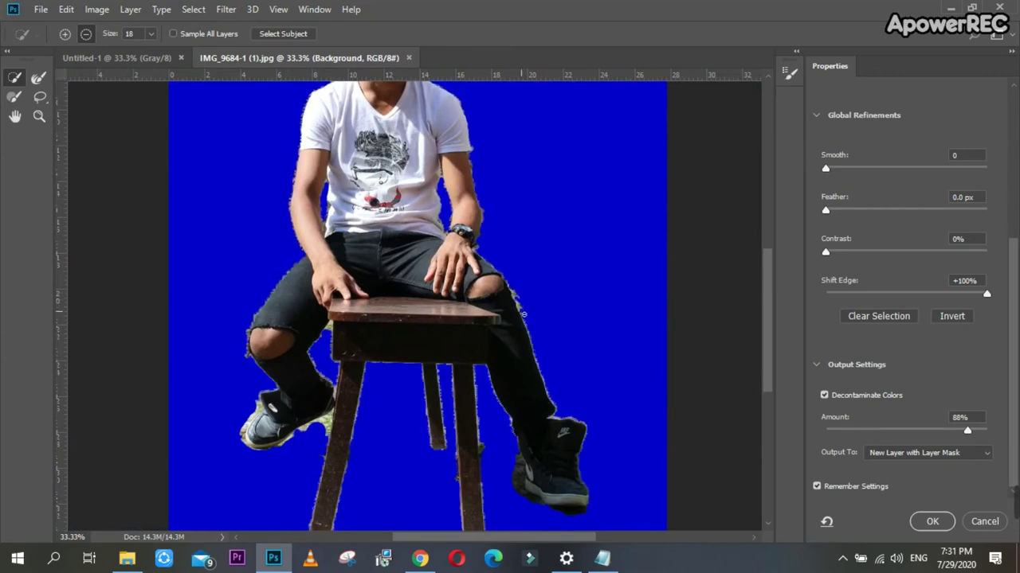
pyautogui.moveTo(518, 298); pyautogui.dragTo(514, 320)
pyautogui.moveTo(328, 427); pyautogui.dragTo(338, 433)
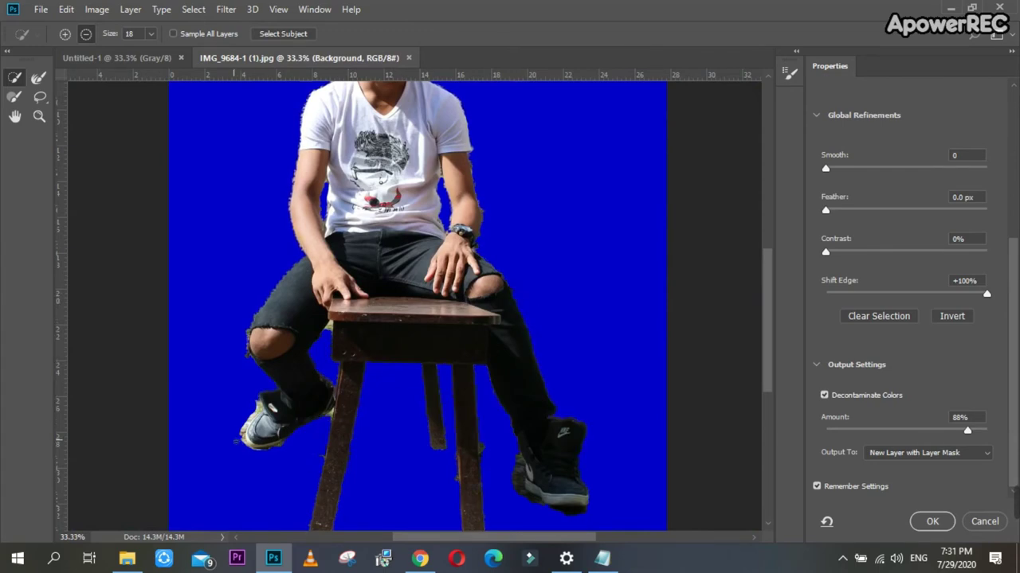
pyautogui.click(254, 417)
pyautogui.click(258, 411)
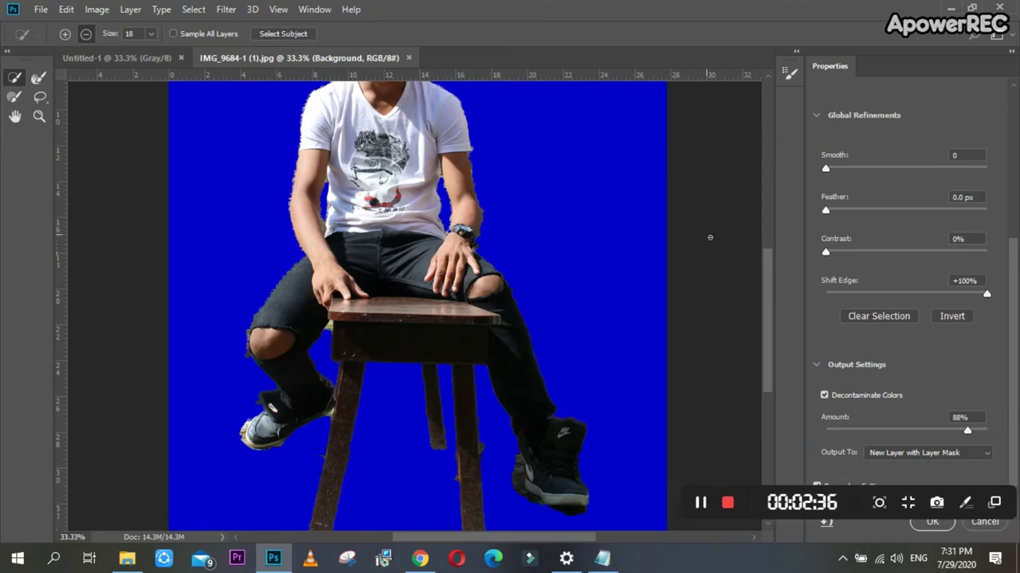
pyautogui.scroll(-1, 605, 247)
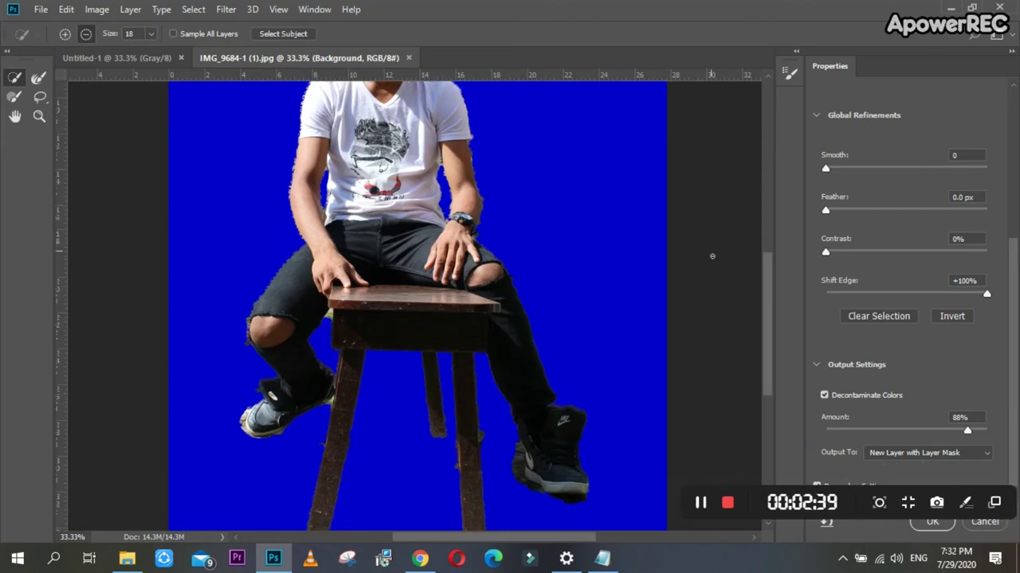
pyautogui.scroll(-4, 571, 266)
pyautogui.scroll(-2, 563, 263)
pyautogui.scroll(3, 755, 162)
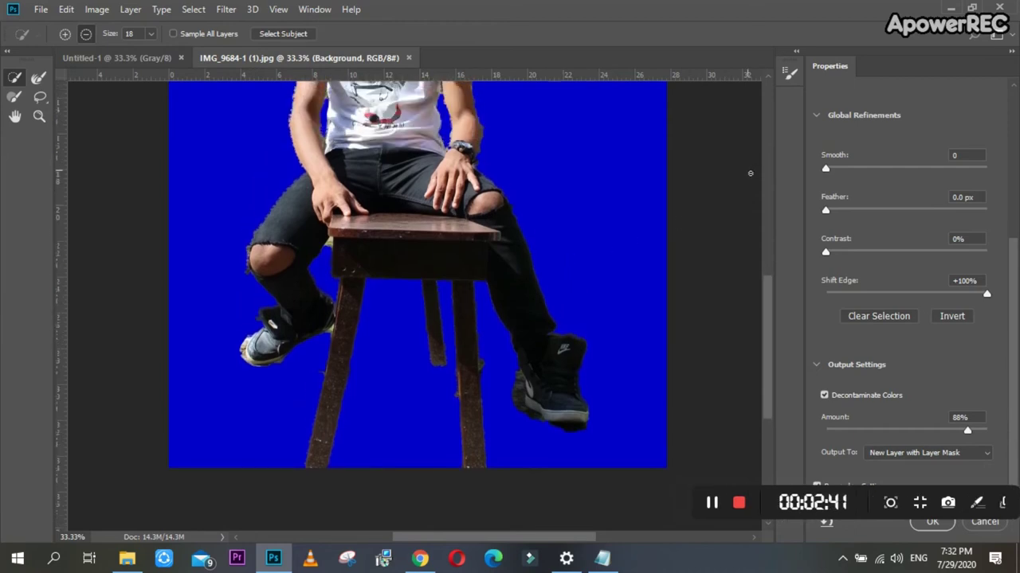
pyautogui.scroll(3, 755, 162)
pyautogui.scroll(2, 818, 141)
pyautogui.scroll(2, 830, 145)
# Set the Edge Detection radius to 8 px and lower the masked-area overlay opacity
pyautogui.scroll(2, 654, 184)
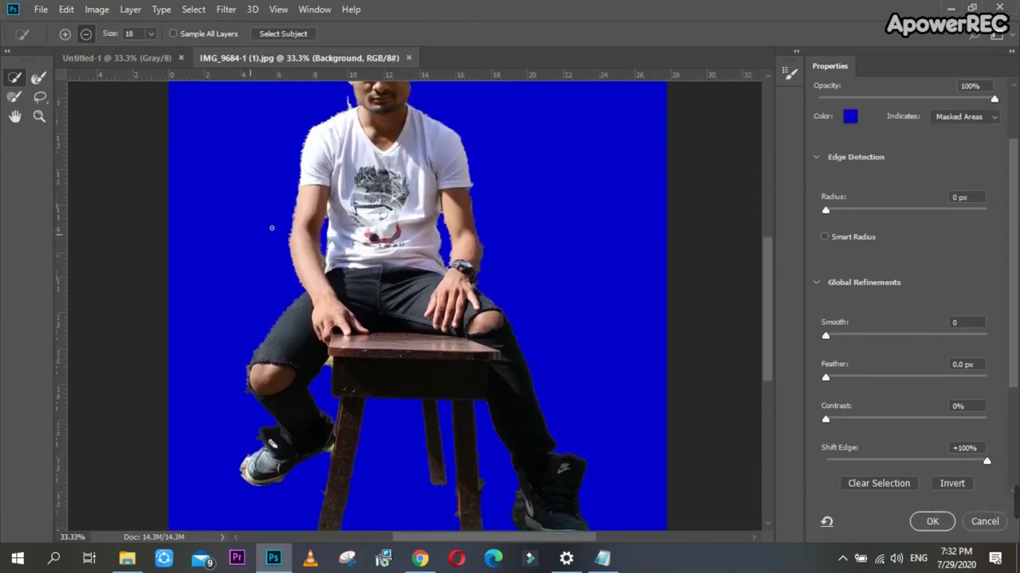
pyautogui.scroll(2, 654, 183)
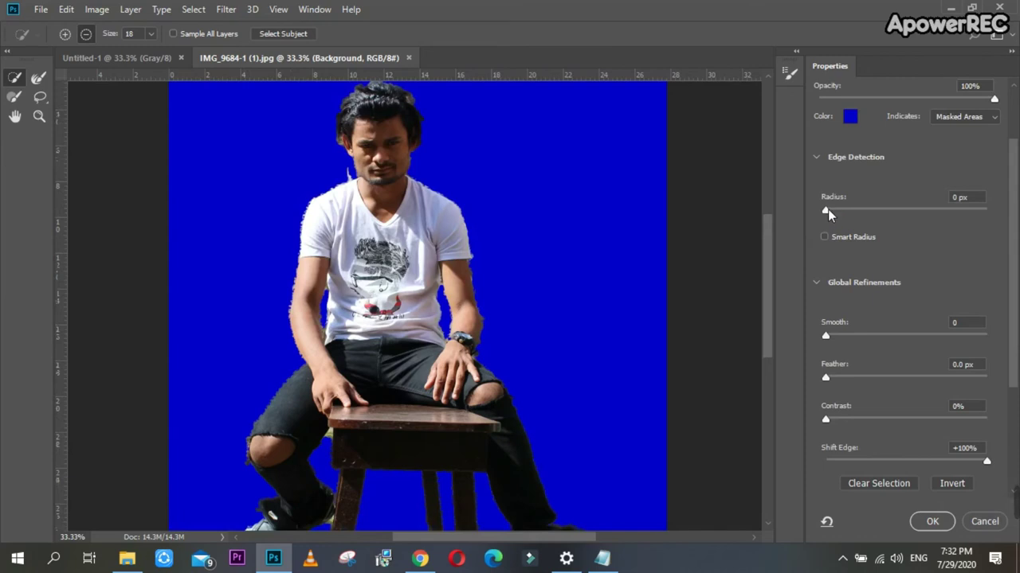
pyautogui.moveTo(826, 210); pyautogui.dragTo(881, 210)
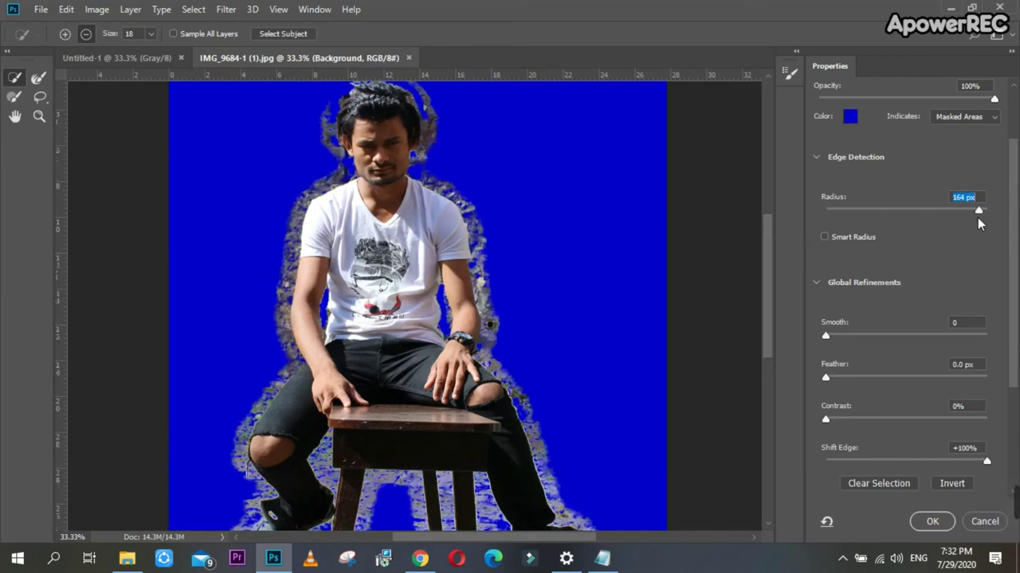
pyautogui.moveTo(926, 210); pyautogui.dragTo(843, 211)
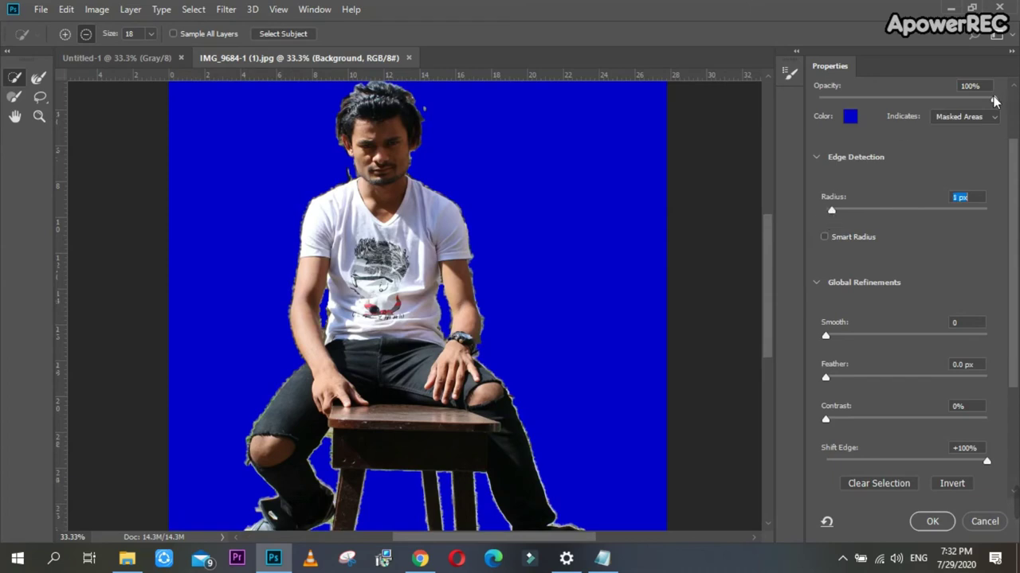
pyautogui.moveTo(993, 99); pyautogui.dragTo(859, 120)
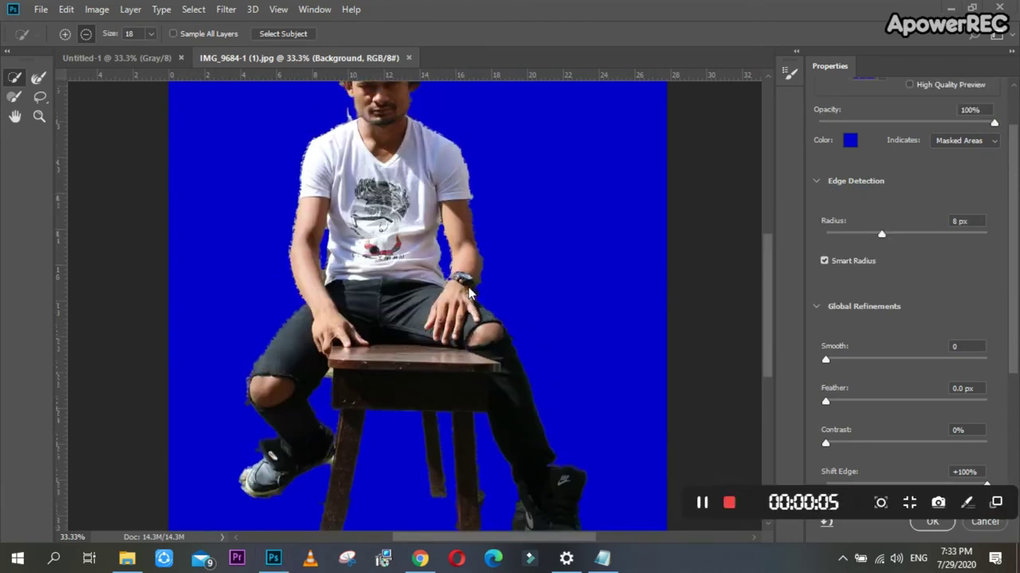
pyautogui.scroll(-5, 466, 325)
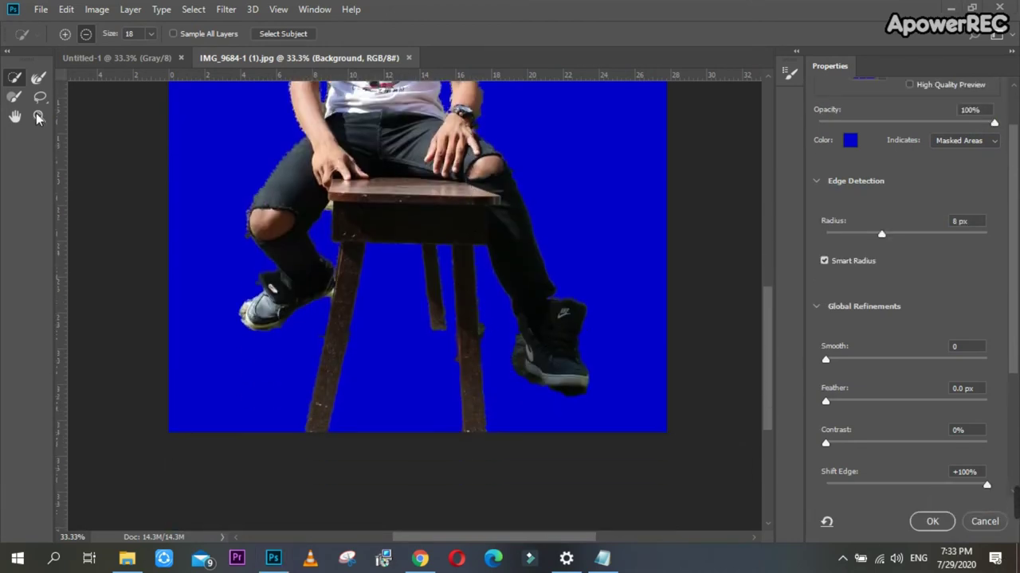
# Refine the right shoe's edge, removing the grass under the sole and the notch at its left
pyautogui.moveTo(642, 316); pyautogui.dragTo(530, 334)
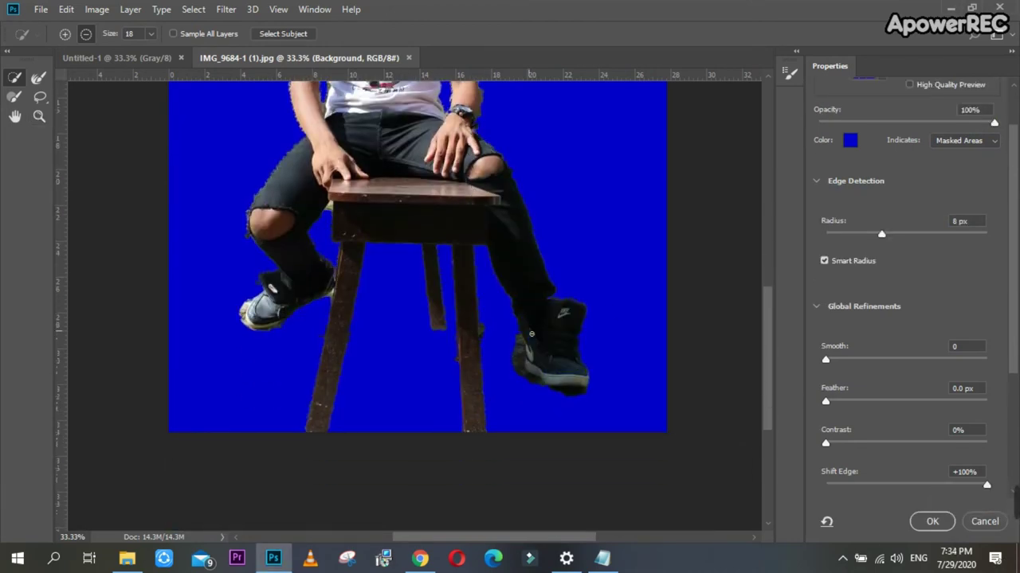
pyautogui.scroll(1, 528, 334)
pyautogui.scroll(1, 494, 359)
pyautogui.scroll(1, 404, 409)
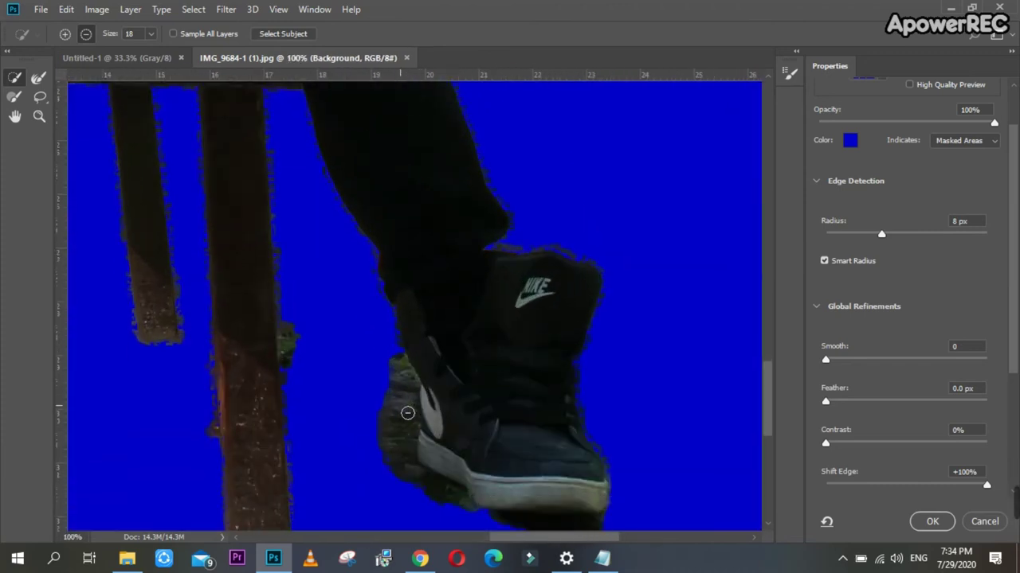
pyautogui.moveTo(401, 283); pyautogui.dragTo(399, 270)
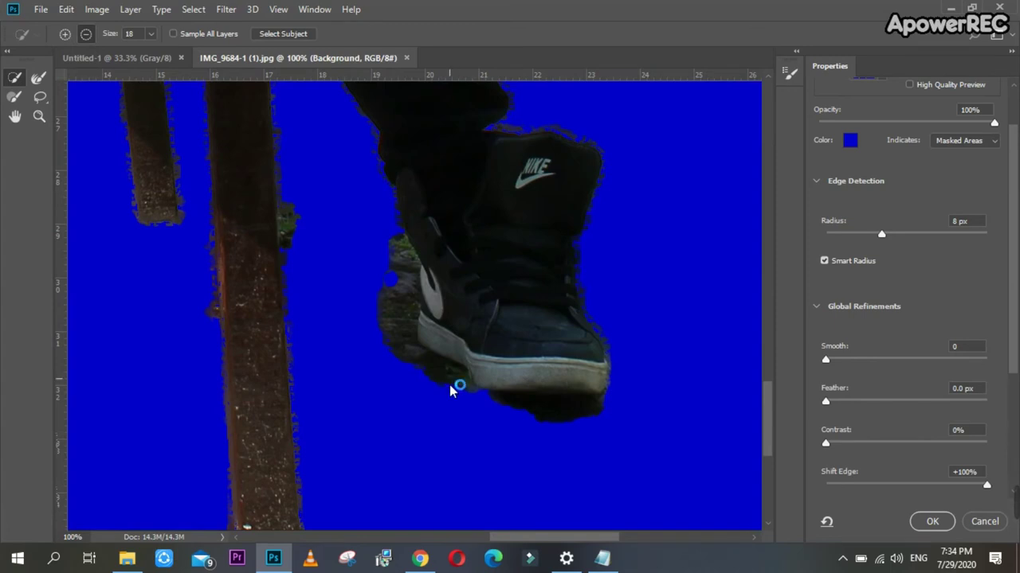
pyautogui.moveTo(450, 389); pyautogui.dragTo(546, 423)
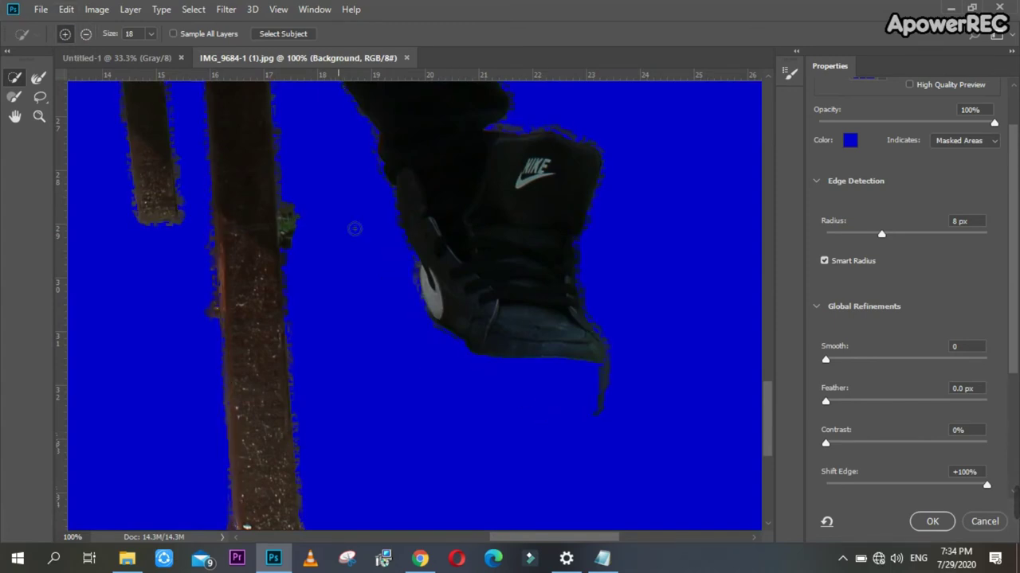
pyautogui.moveTo(442, 330)
pyautogui.mouseDown()
pyautogui.moveTo(583, 393)
pyautogui.moveTo(561, 397)
pyautogui.mouseUp()
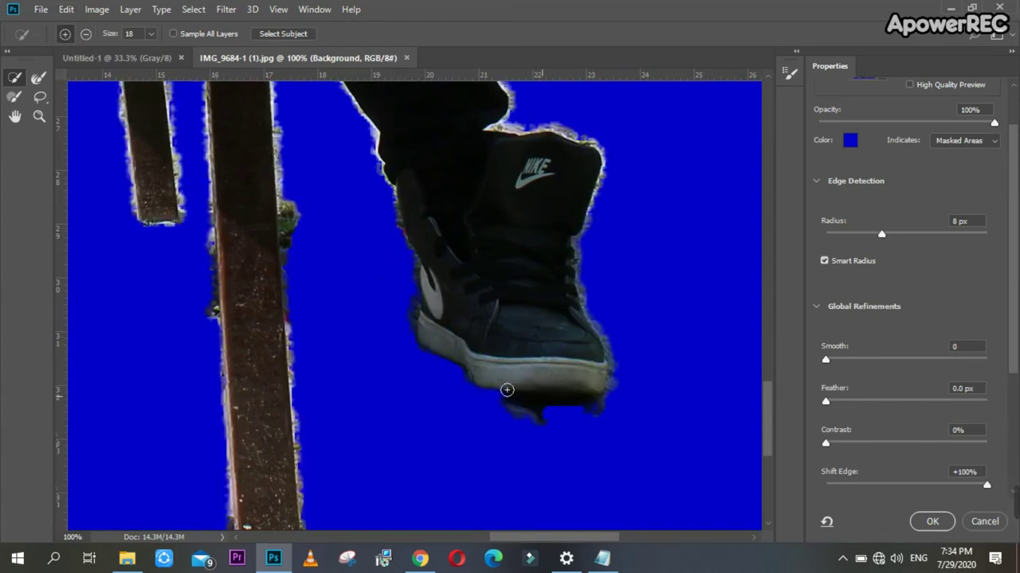
pyautogui.click(15, 96)
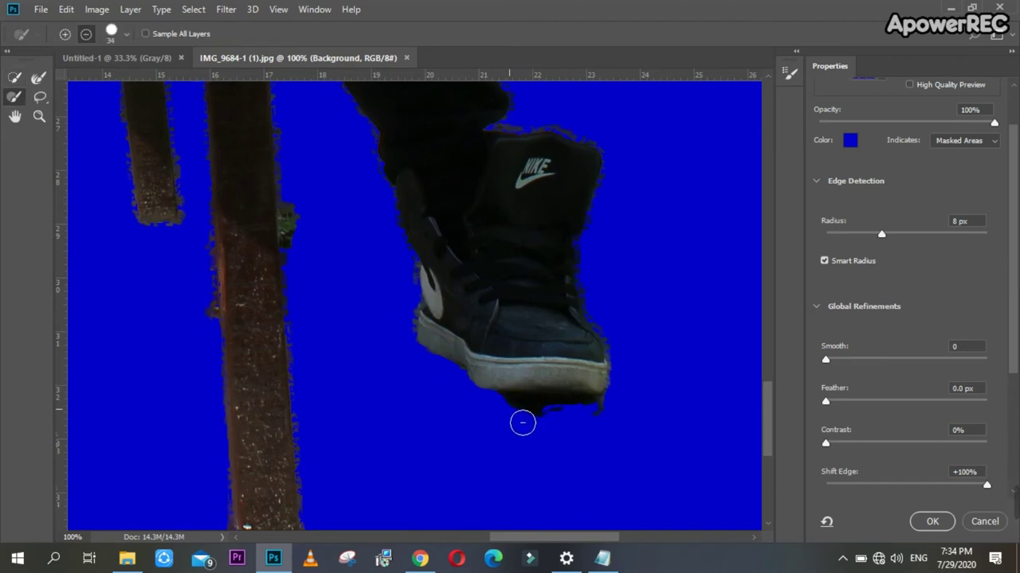
pyautogui.hotkey('ctrl', 'z')
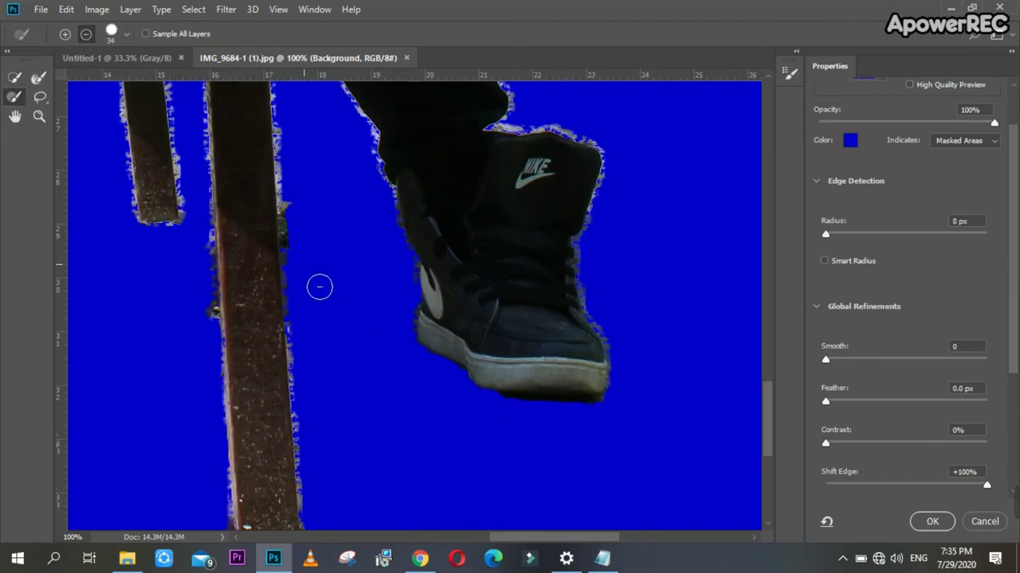
# Set the edge detection radius to 8 px and output the selection as a layer mask
pyautogui.scroll(3, 319, 287)
pyautogui.hotkey('ctrl', '-')
pyautogui.hotkey('ctrl', '-')
pyautogui.hotkey('ctrl', '-')
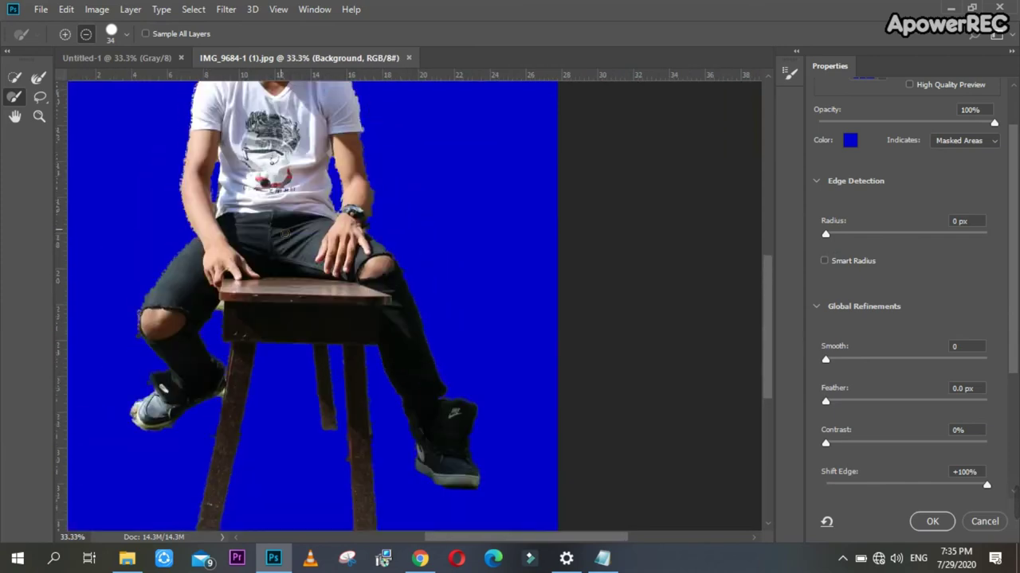
pyautogui.hotkey('ctrl', '-')
pyautogui.moveTo(825, 234); pyautogui.dragTo(879, 233)
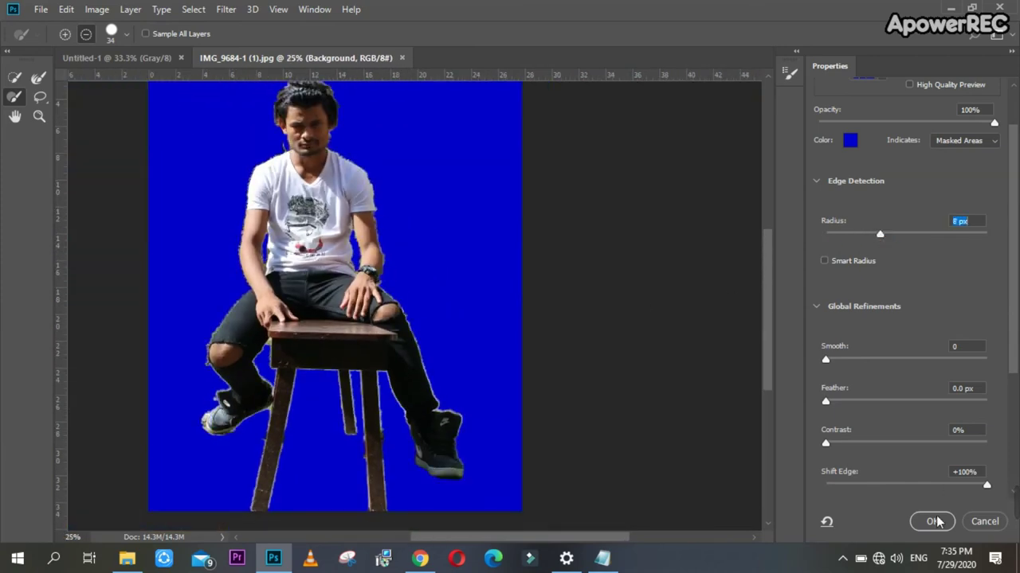
pyautogui.click(932, 522)
# View the layer mask on its own and set the Brush blending mode to Overlay
pyautogui.keyDown('alt'); pyautogui.click(908, 452); pyautogui.keyUp('alt')
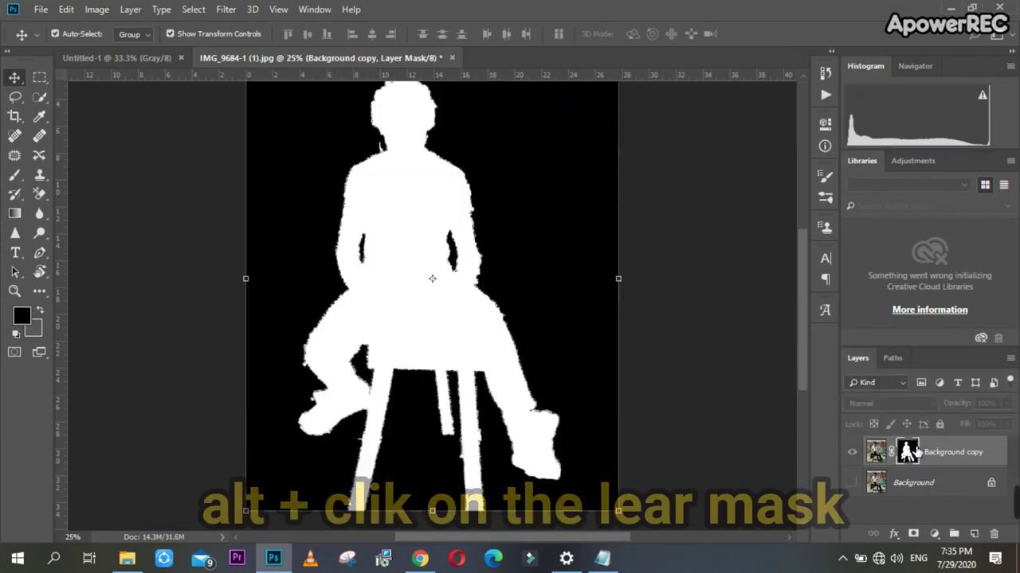
pyautogui.hotkey('ctrl', '+')
pyautogui.hotkey('ctrl', '+')
pyautogui.hotkey('ctrl', '+')
pyautogui.scroll(2, 390, 209)
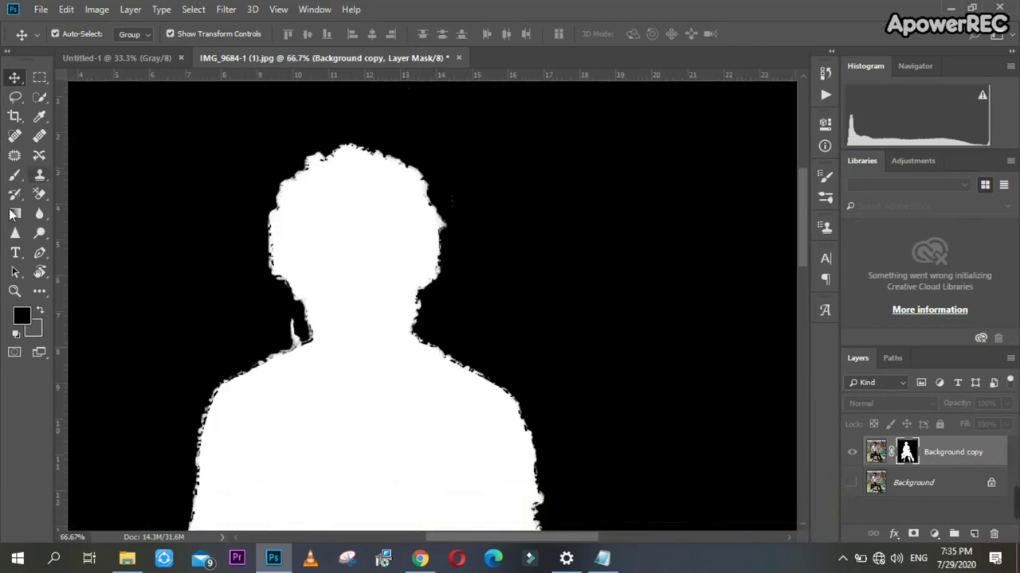
pyautogui.click(15, 176)
pyautogui.click(22, 316)
pyautogui.press('Return')
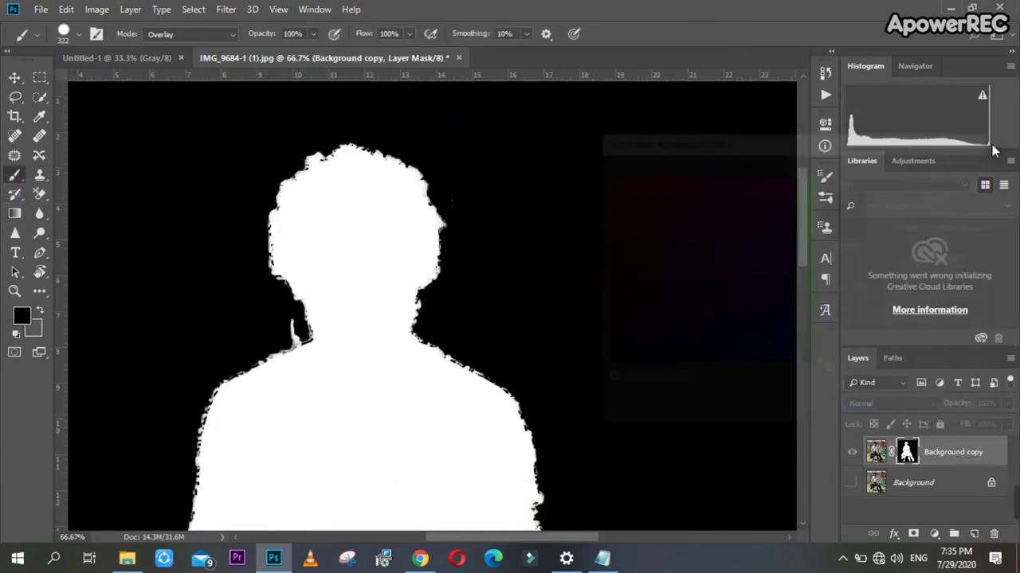
pyautogui.click(191, 34)
pyautogui.click(187, 236)
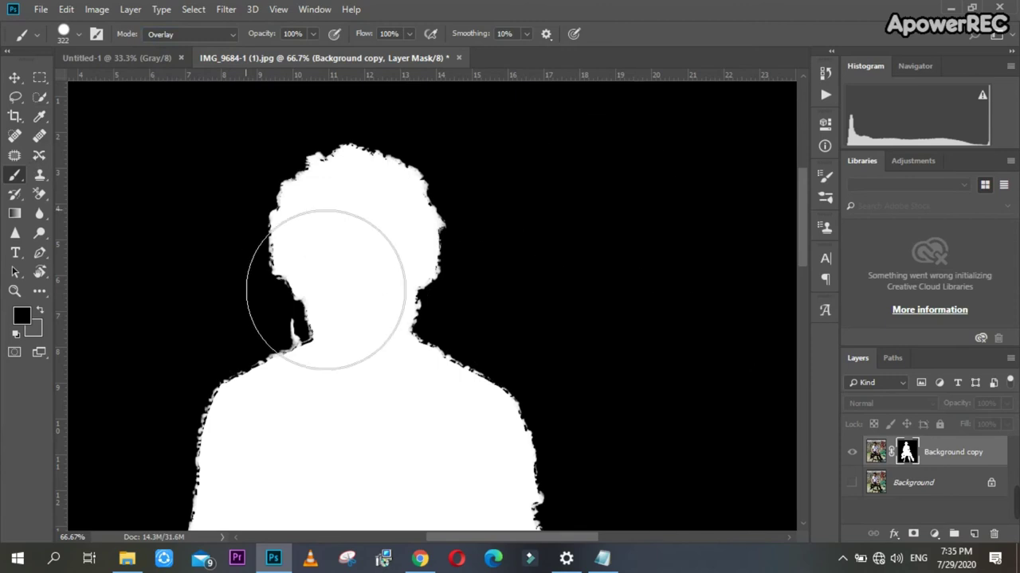
# Touch up the layer mask with the Brush, working down the figure and back up
pyautogui.scroll(-2, 325, 342)
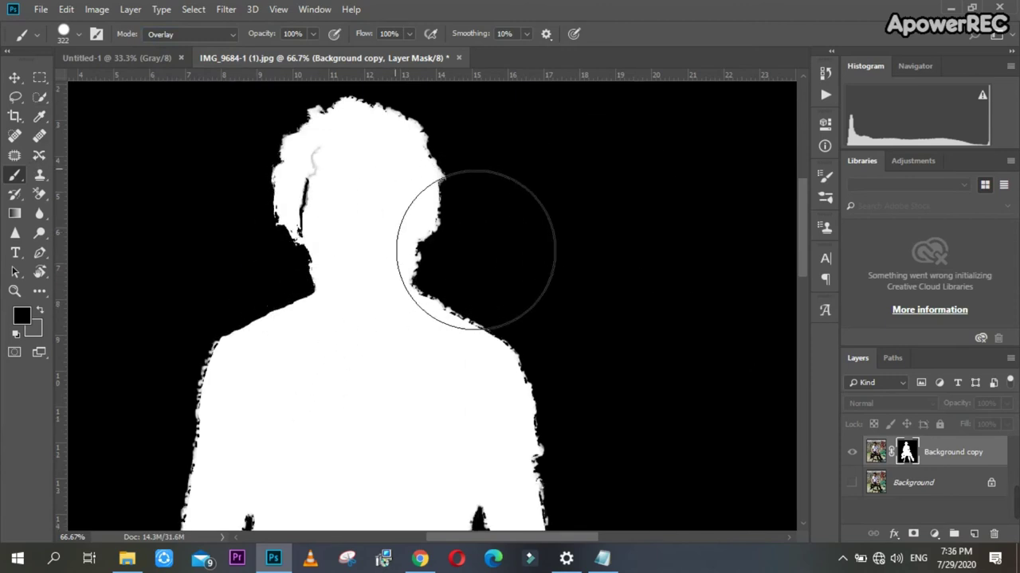
pyautogui.scroll(-3, 477, 239)
pyautogui.scroll(-3, 505, 319)
pyautogui.scroll(-2, 547, 330)
pyautogui.scroll(-4, 593, 370)
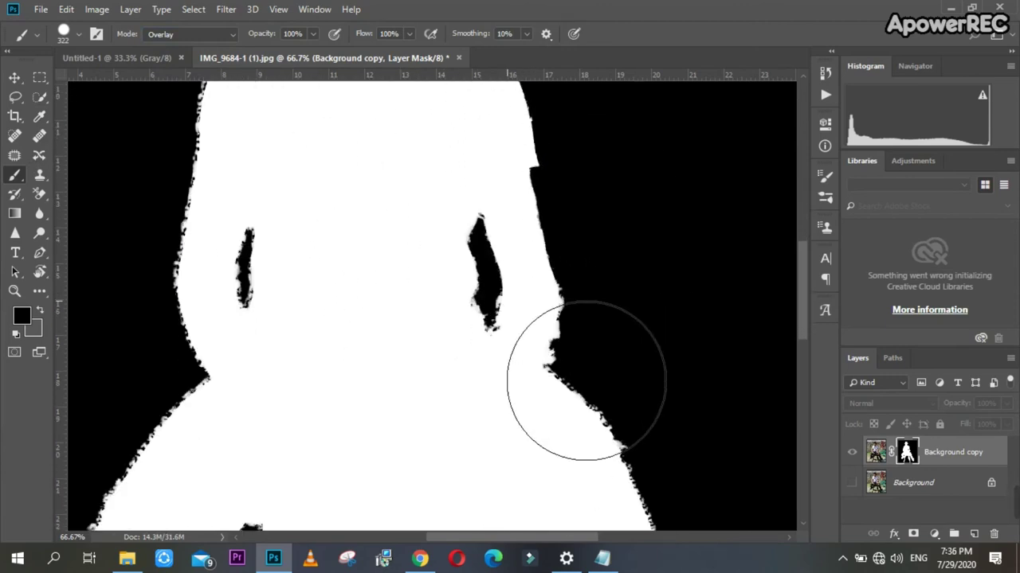
pyautogui.scroll(-1, 586, 390)
pyautogui.scroll(-3, 638, 366)
pyautogui.scroll(-2, 701, 351)
pyautogui.scroll(-5, 717, 354)
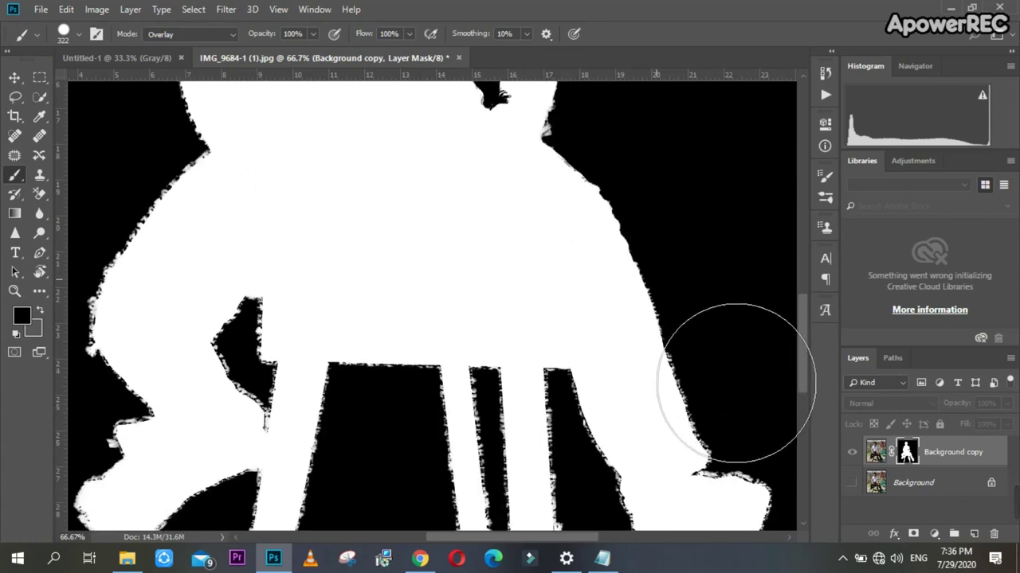
pyautogui.scroll(-5, 740, 376)
pyautogui.scroll(-1, 728, 398)
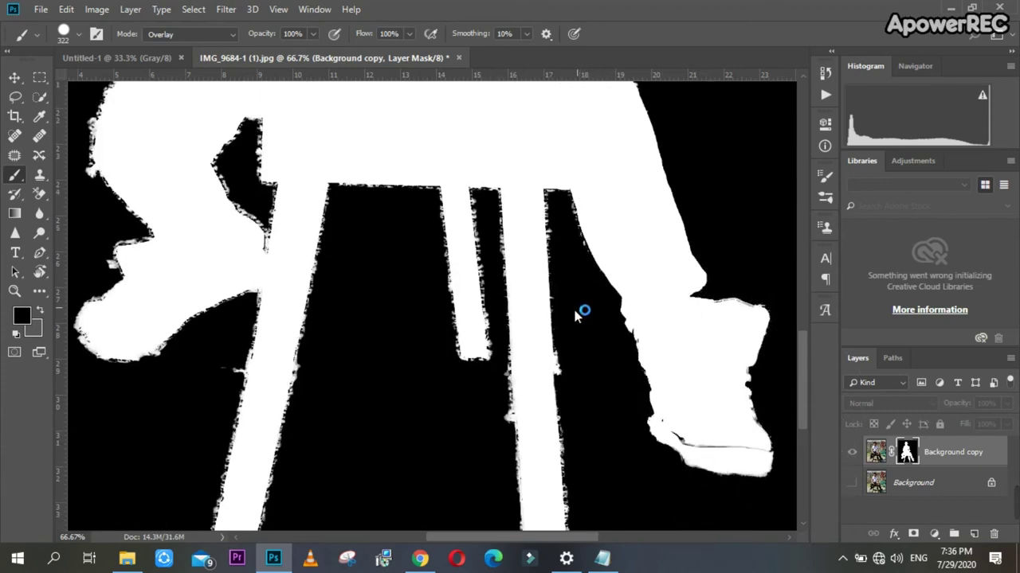
pyautogui.scroll(-3, 597, 456)
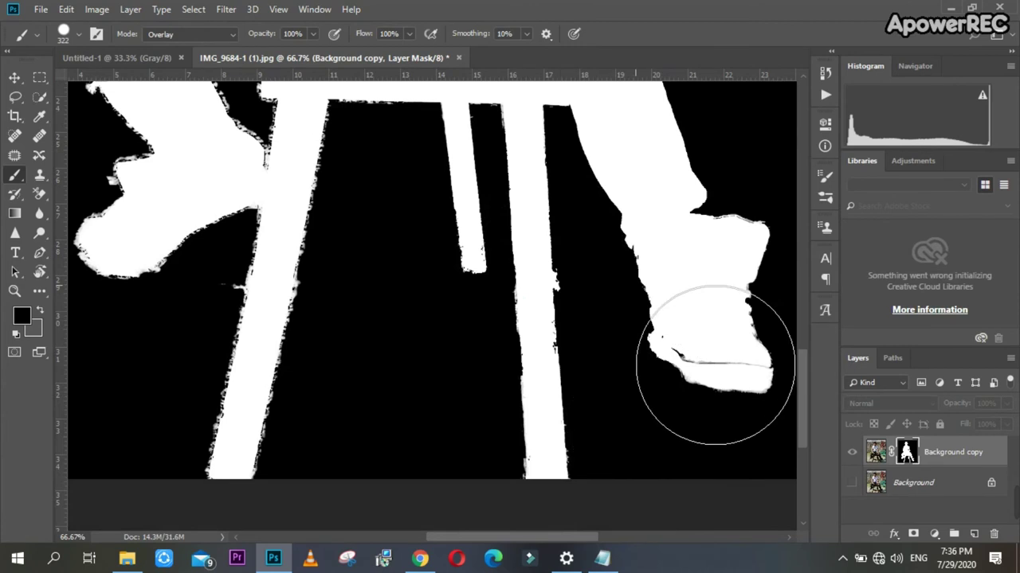
pyautogui.scroll(5, 182, 207)
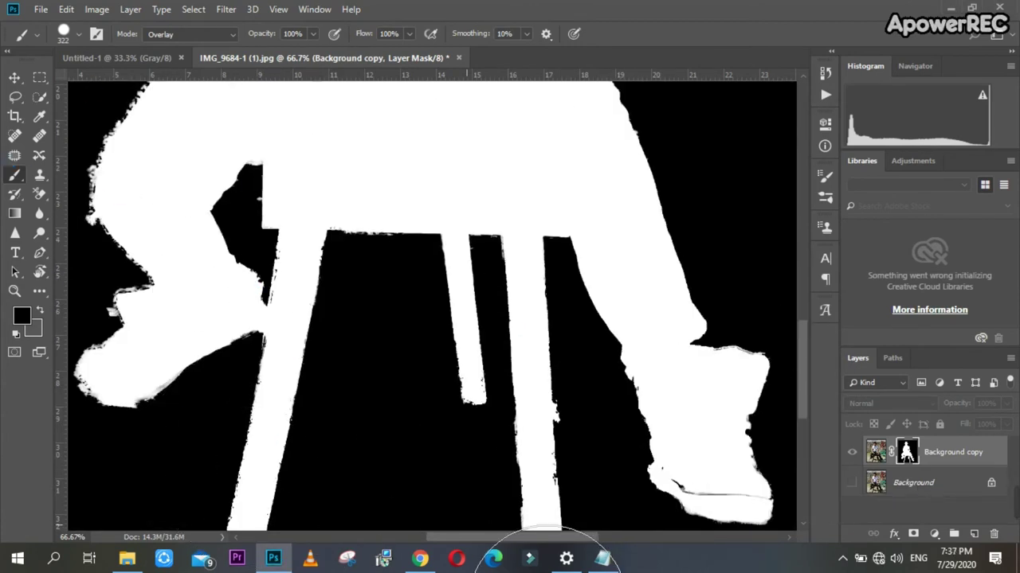
pyautogui.moveTo(531, 539); pyautogui.dragTo(455, 539)
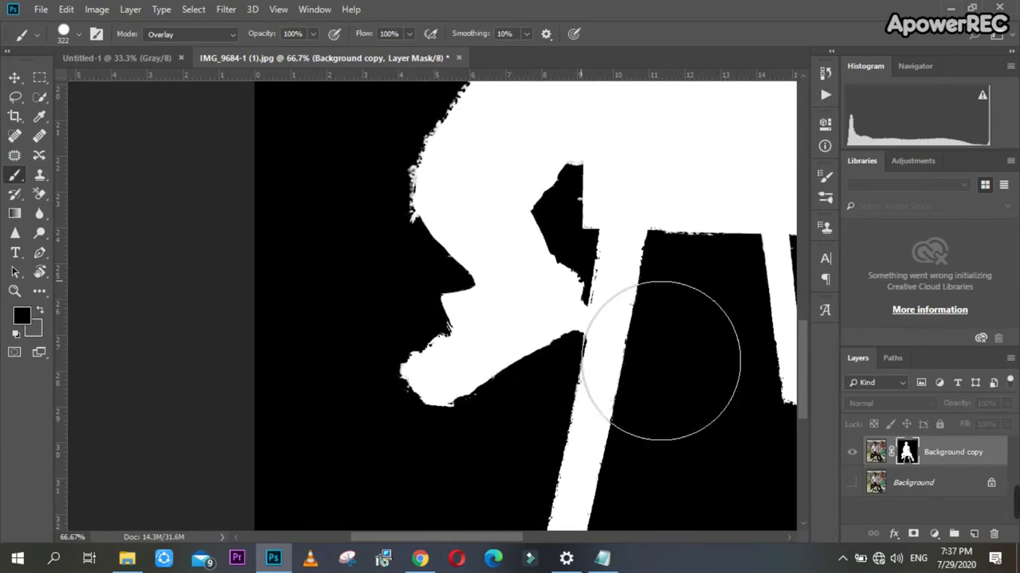
pyautogui.scroll(2, 546, 369)
pyautogui.scroll(4, 582, 251)
pyautogui.scroll(2, 552, 311)
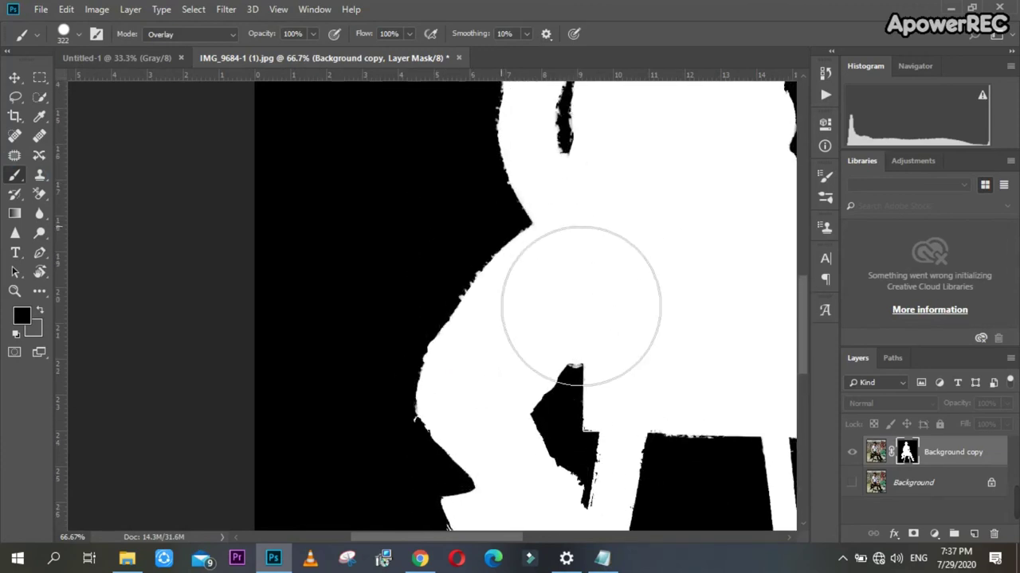
pyautogui.scroll(2, 611, 305)
pyautogui.scroll(3, 615, 304)
pyautogui.scroll(1, 615, 299)
pyautogui.scroll(1, 593, 335)
pyautogui.scroll(6, 606, 343)
pyautogui.scroll(1, 677, 302)
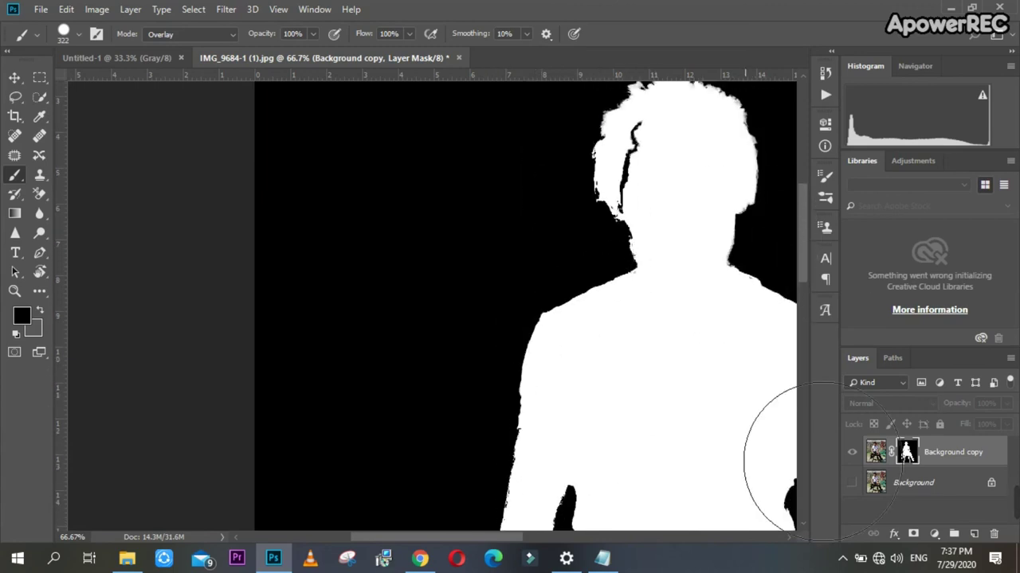
pyautogui.moveTo(501, 538); pyautogui.dragTo(554, 538)
# Zoom out and hide the Background layer to check the clean cutout
pyautogui.hotkey('ctrl', '-')
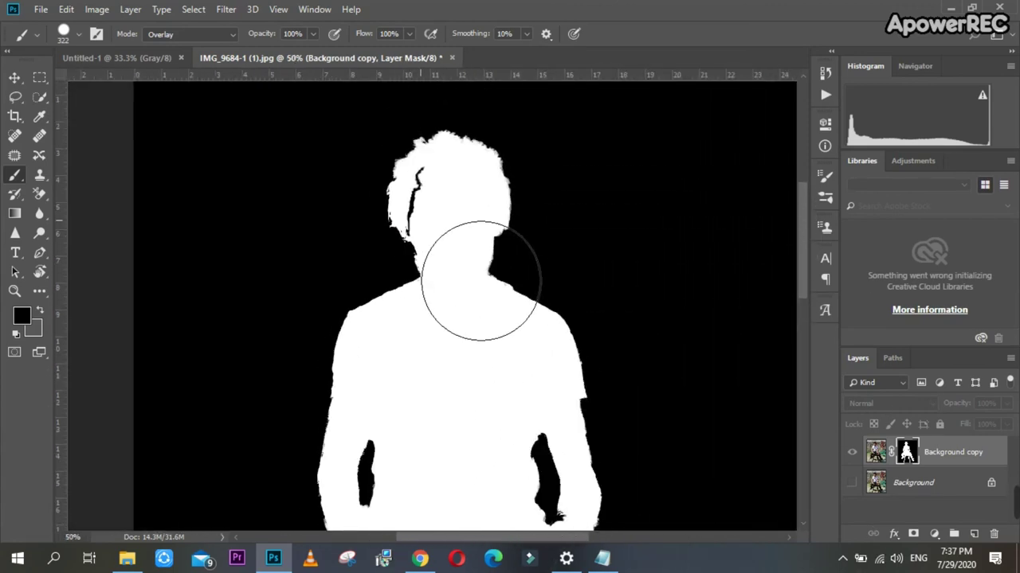
pyautogui.hotkey('ctrl', '-')
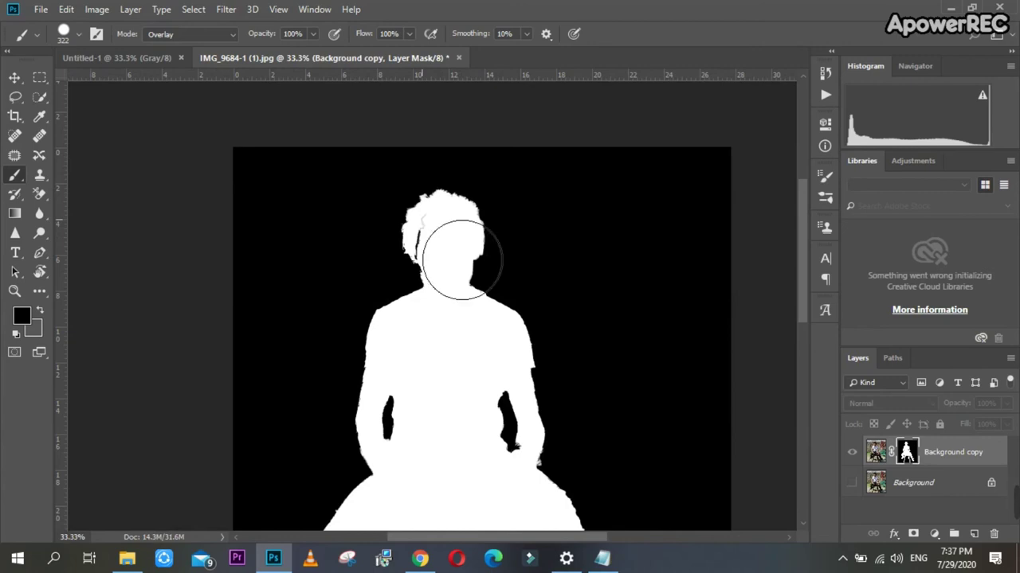
pyautogui.scroll(-5, 547, 308)
pyautogui.scroll(-1, 513, 432)
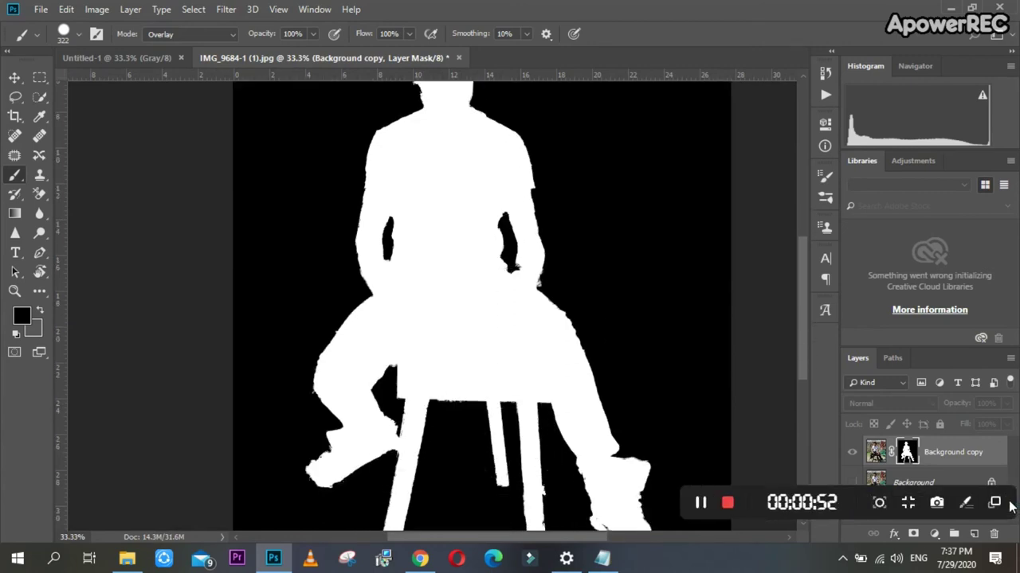
pyautogui.scroll(-2, 523, 337)
pyautogui.scroll(-1, 524, 337)
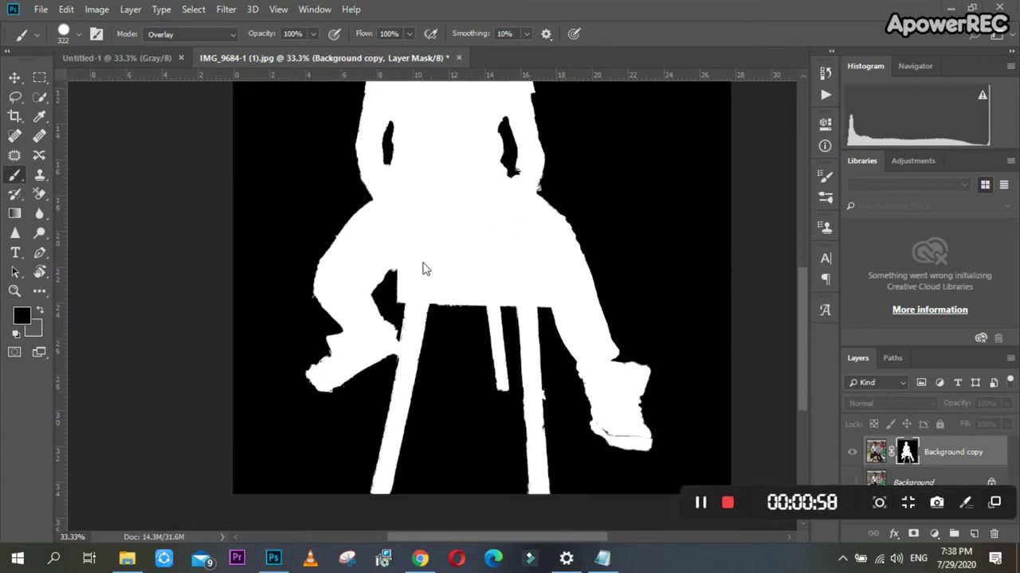
pyautogui.scroll(1, 423, 269)
pyautogui.click(851, 483)
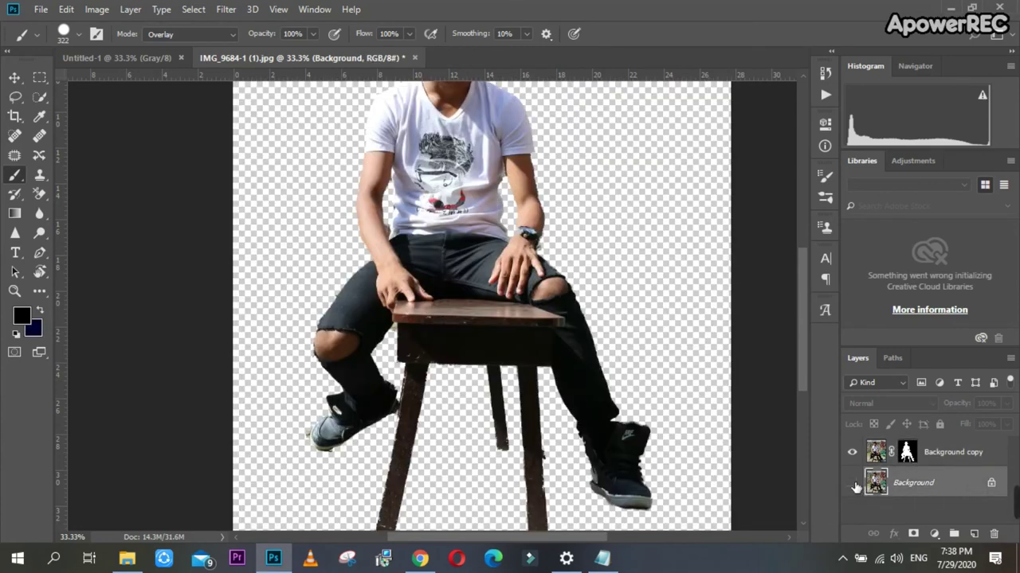
# Show and unlock the Background as Layer 0, then duplicate it to Layer 0 copy
pyautogui.click(851, 482)
pyautogui.click(991, 483)
pyautogui.hotkey('ctrl', 'j')
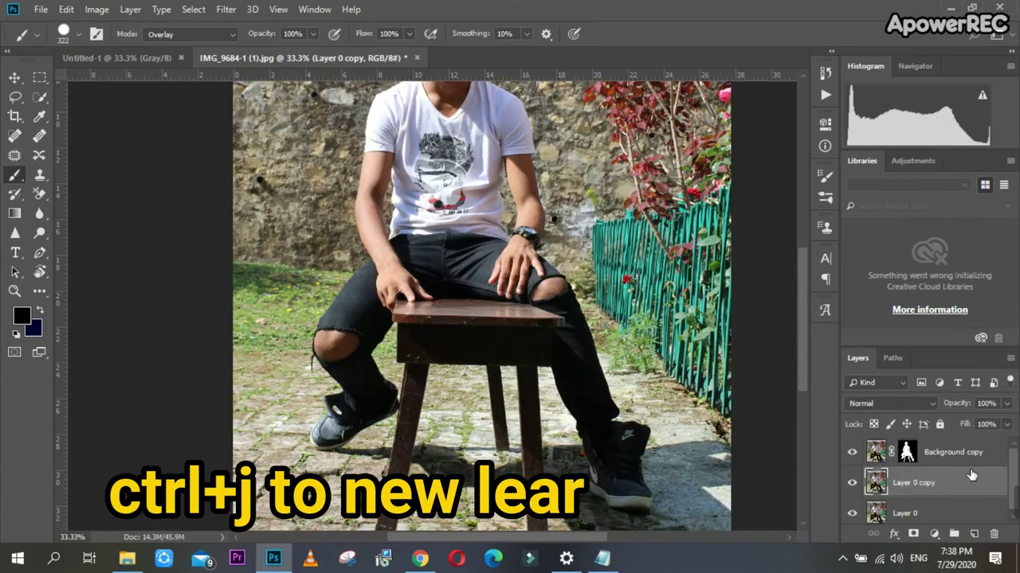
pyautogui.scroll(2, 547, 420)
# Draw a loose Lasso selection around the man and stool on Layer 0 copy
pyautogui.click(14, 96)
pyautogui.scroll(2, 396, 194)
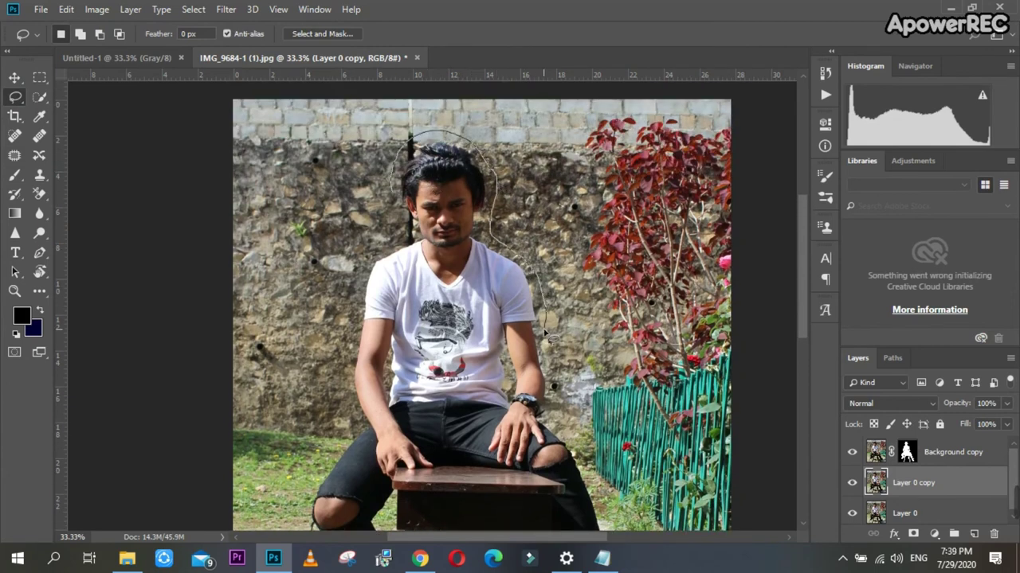
pyautogui.hotkey('ctrl', '-')
pyautogui.moveTo(546, 334); pyautogui.dragTo(373, 164)
pyautogui.press('Escape')
pyautogui.scroll(-2, 356, 209)
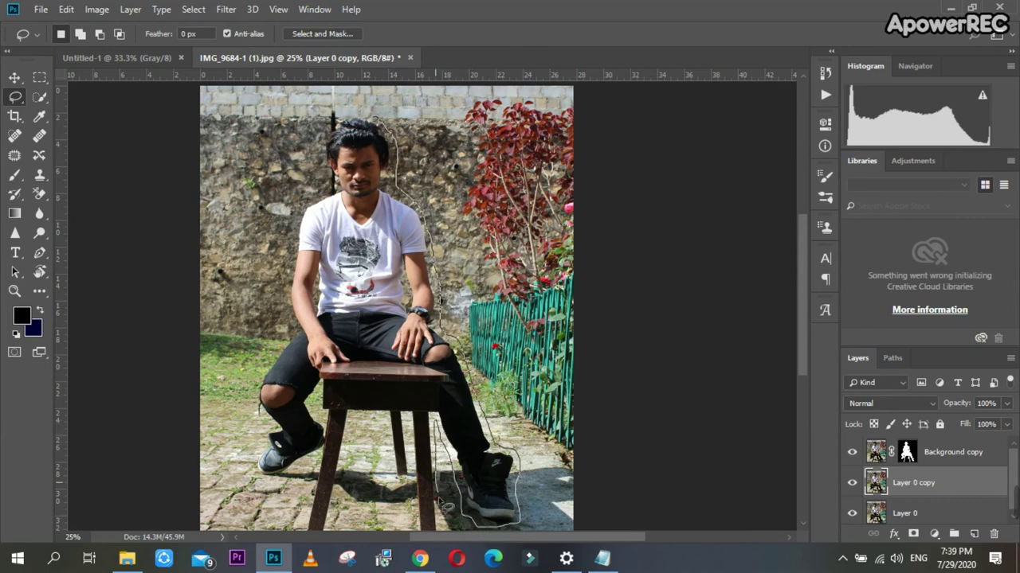
pyautogui.moveTo(421, 537); pyautogui.dragTo(294, 235)
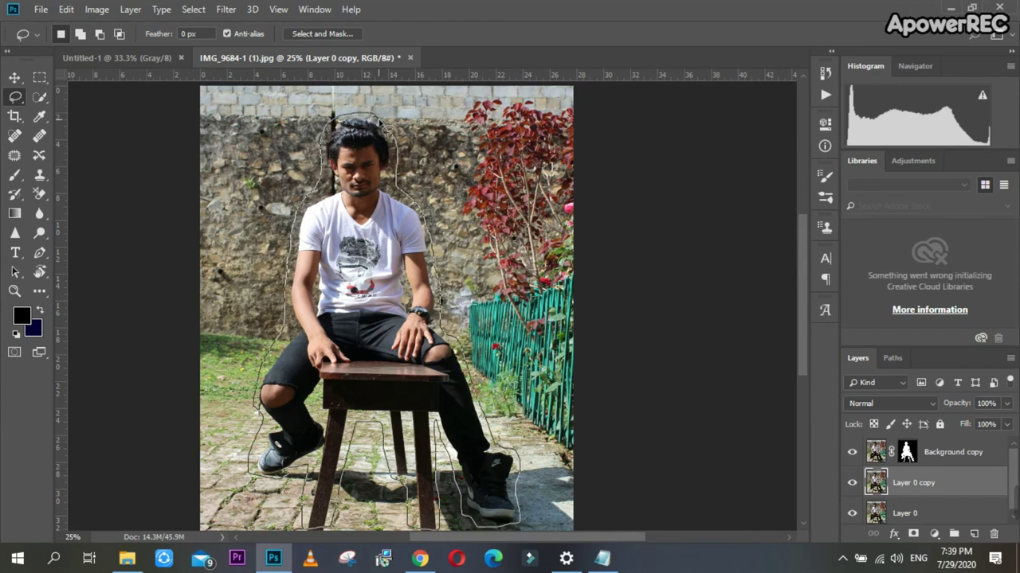
pyautogui.moveTo(385, 126); pyautogui.dragTo(382, 123)
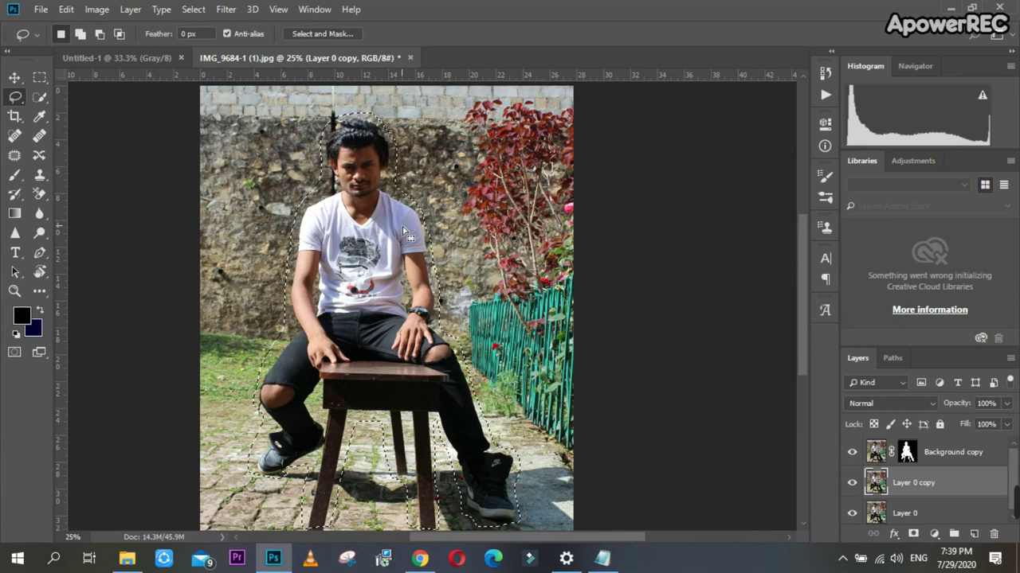
pyautogui.moveTo(726, 503)
pyautogui.click(705, 508)
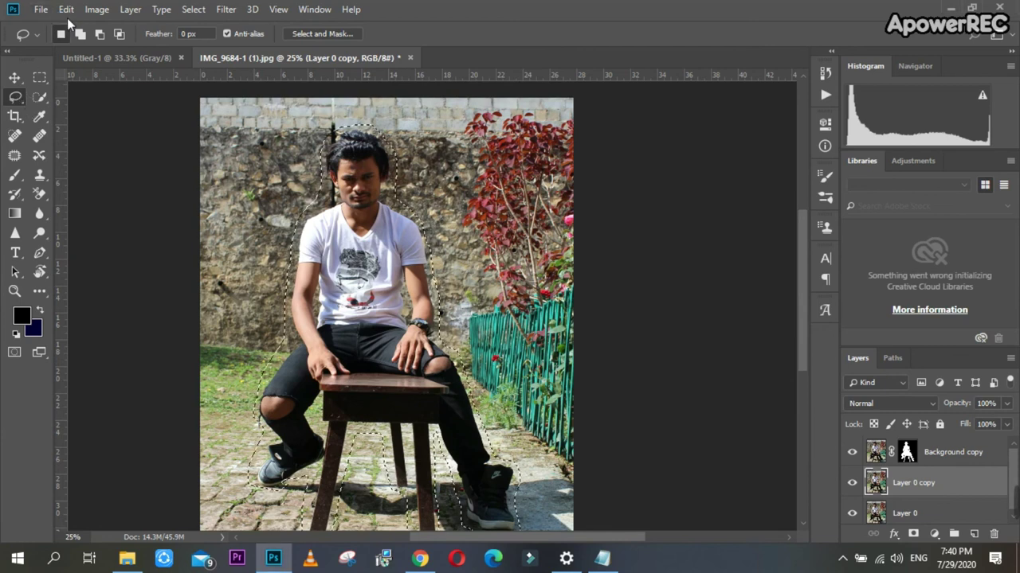
# Fill the selection on Layer 0 copy using Content-Aware with Color Adaptation
pyautogui.click(67, 9)
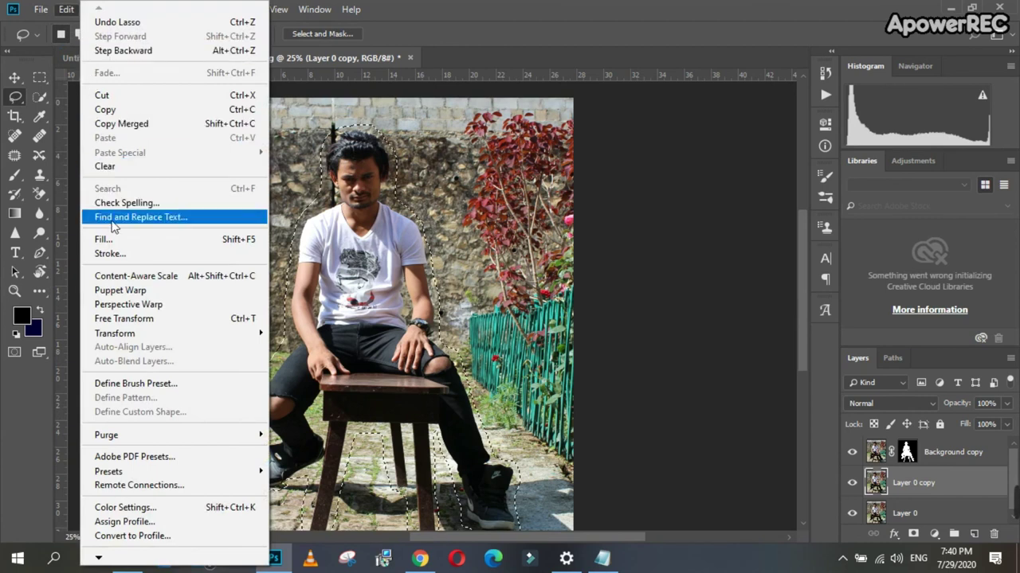
pyautogui.click(105, 239)
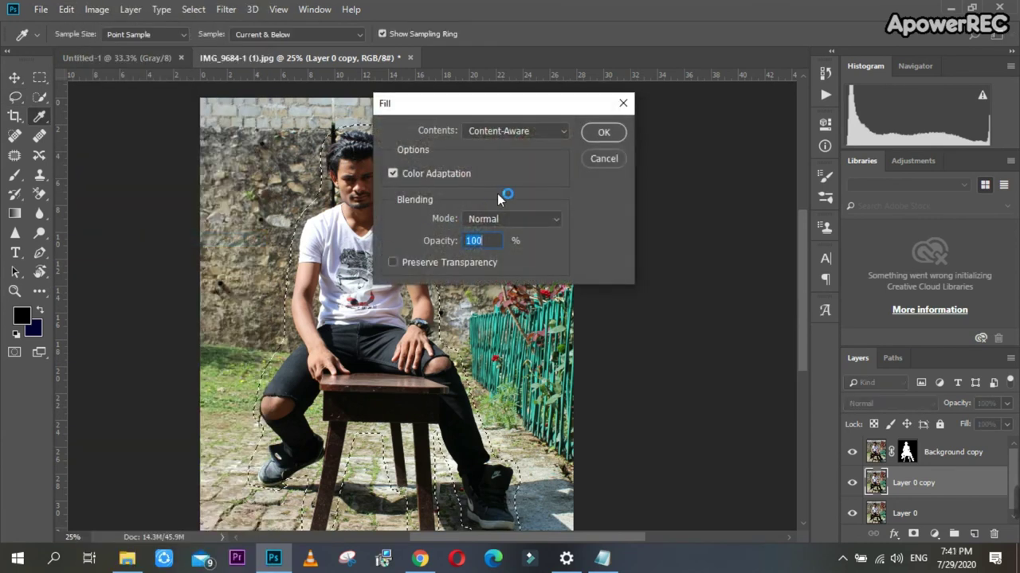
pyautogui.click(532, 133)
pyautogui.click(510, 197)
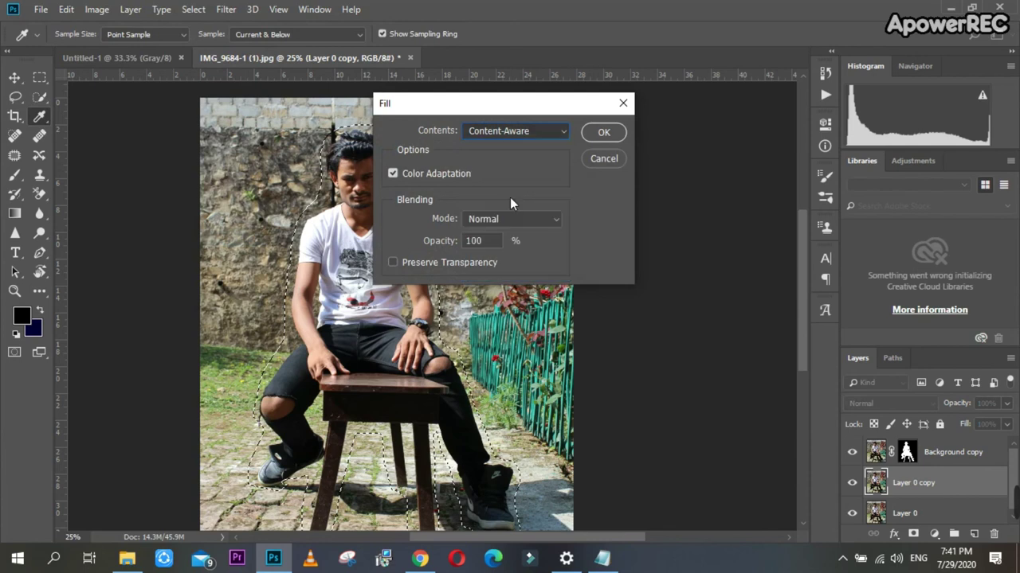
pyautogui.click(604, 133)
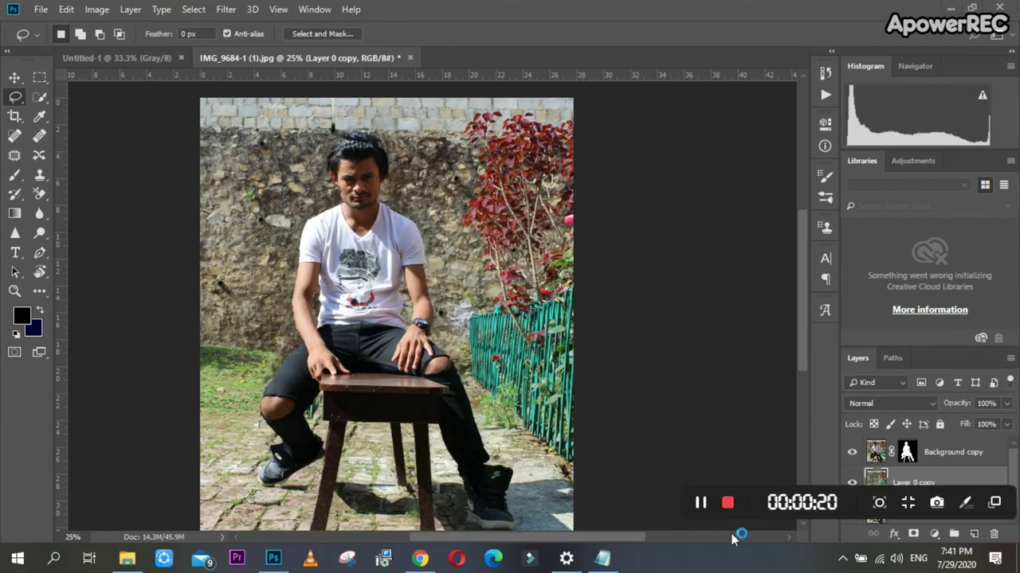
pyautogui.scroll(-3, 680, 464)
# Apply a Lens Blur with radius 100 to Layer 0 copy
pyautogui.scroll(4, 510, 311)
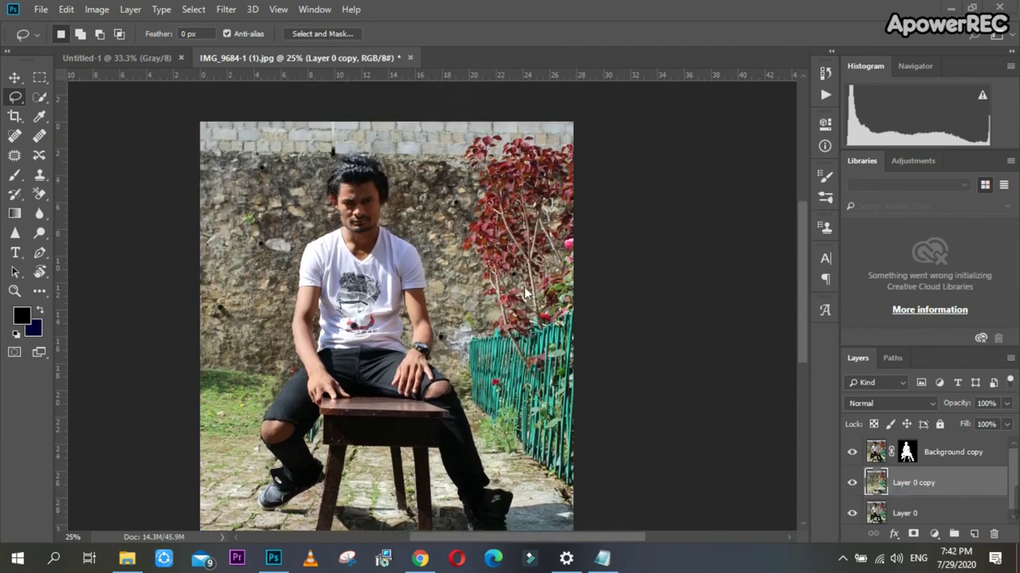
pyautogui.click(226, 9)
pyautogui.click(442, 257)
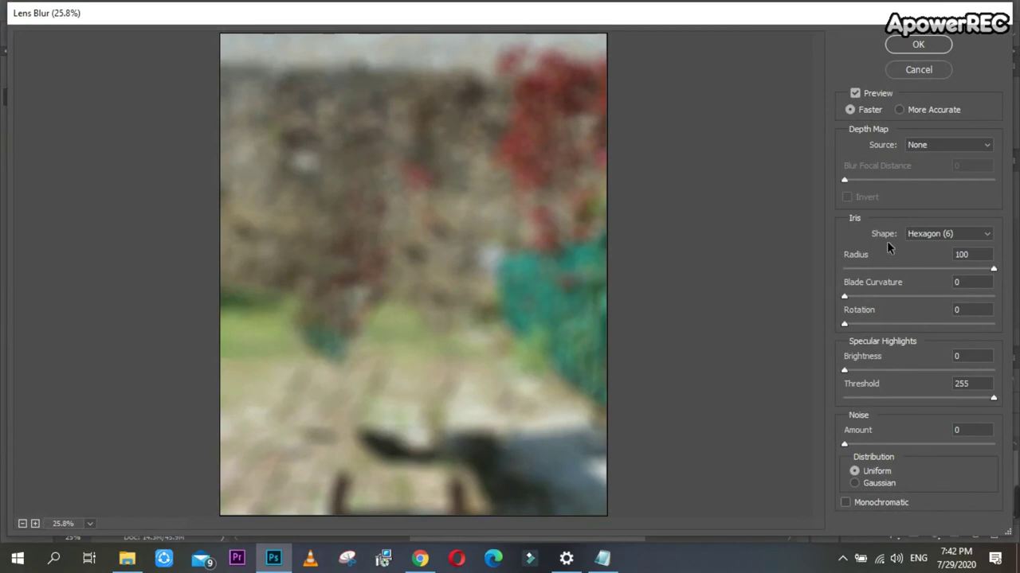
pyautogui.click(922, 46)
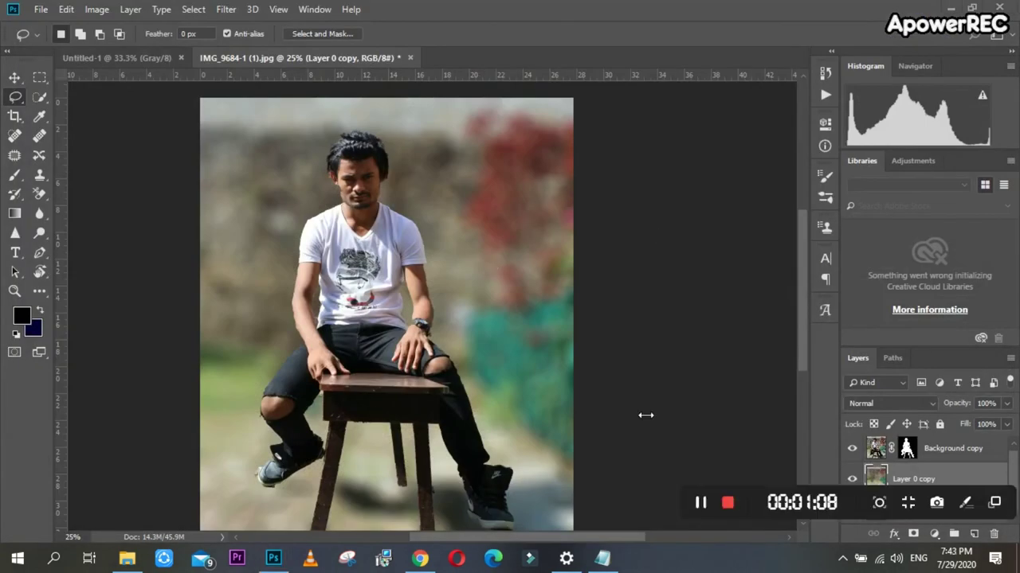
# Add a Color Lookup adjustment above the Background copy layer and try several 3DLUT looks
pyautogui.click(15, 77)
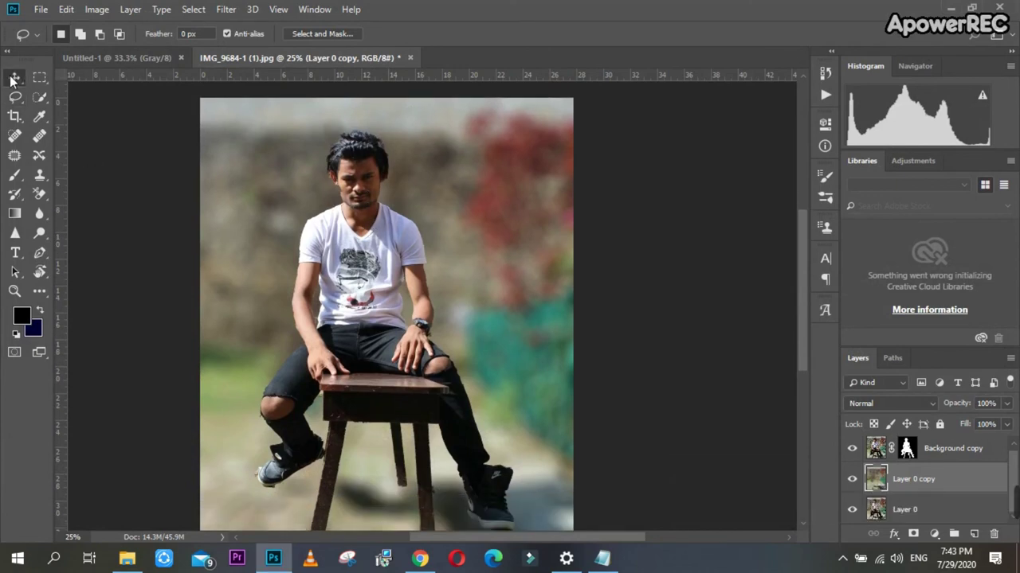
pyautogui.click(951, 448)
pyautogui.click(933, 534)
pyautogui.click(938, 457)
pyautogui.click(747, 168)
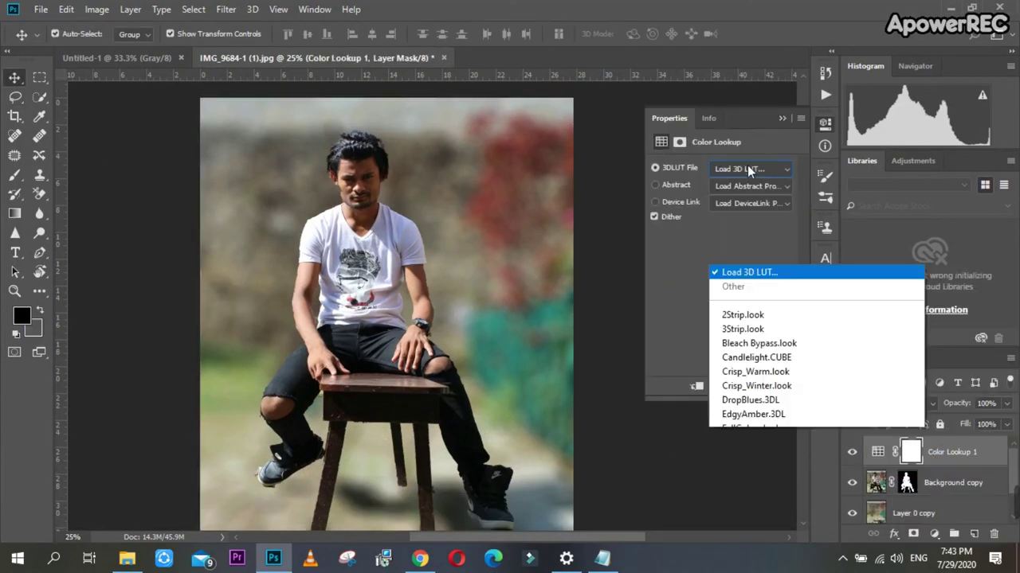
pyautogui.click(761, 168)
pyautogui.click(756, 188)
pyautogui.click(757, 171)
pyautogui.click(757, 158)
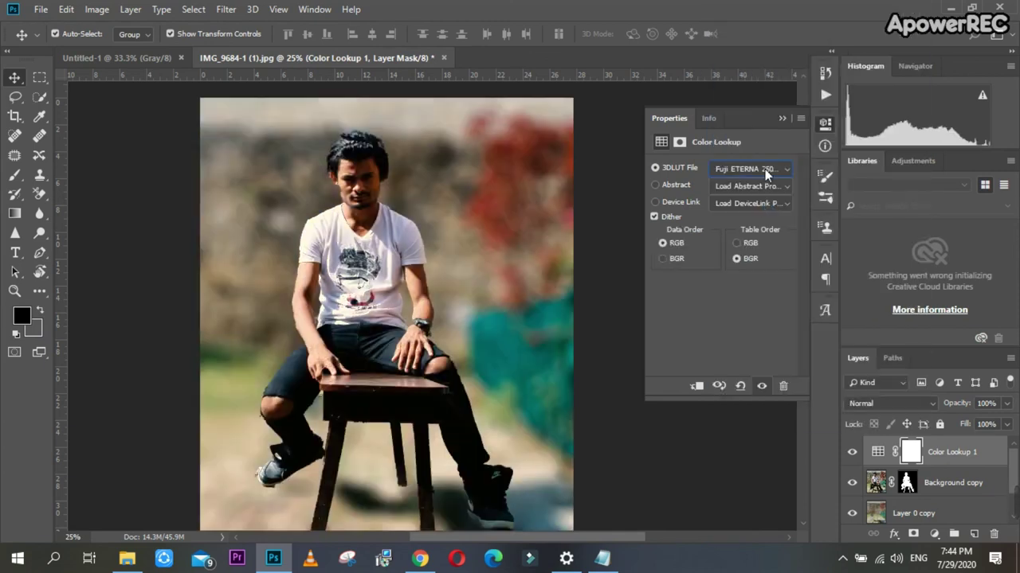
pyautogui.click(757, 169)
# Hide Color Lookup 1 and add Color Lookup 2 using the warm FallColors.look
pyautogui.click(781, 118)
pyautogui.click(851, 451)
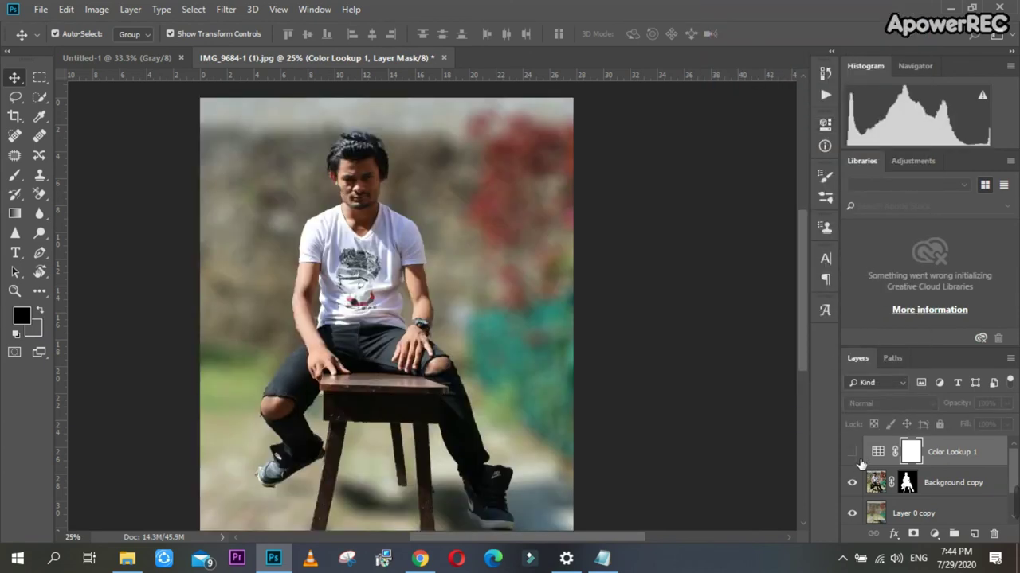
pyautogui.click(933, 534)
pyautogui.click(933, 453)
pyautogui.click(751, 168)
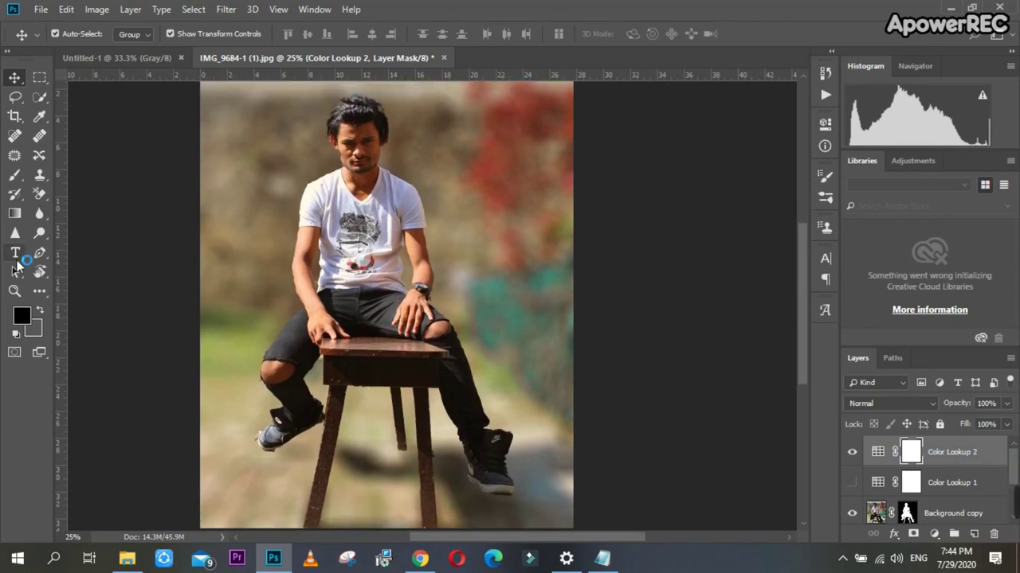
pyautogui.click(41, 9)
pyautogui.moveTo(56, 212)
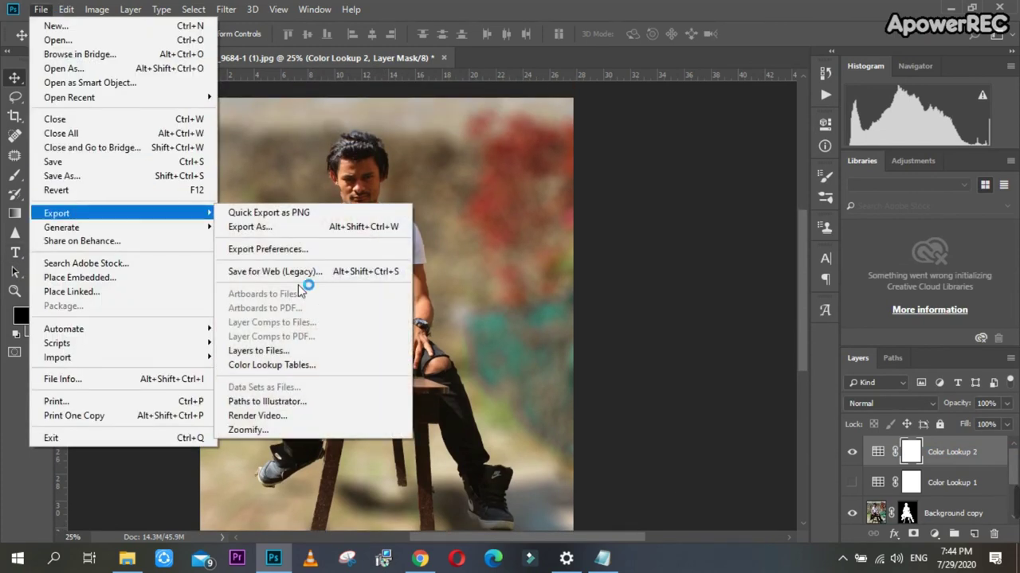
# Configure Export As for a 100% quality JPG at 2000 × 2499 px, then proceed to saving
pyautogui.click(316, 227)
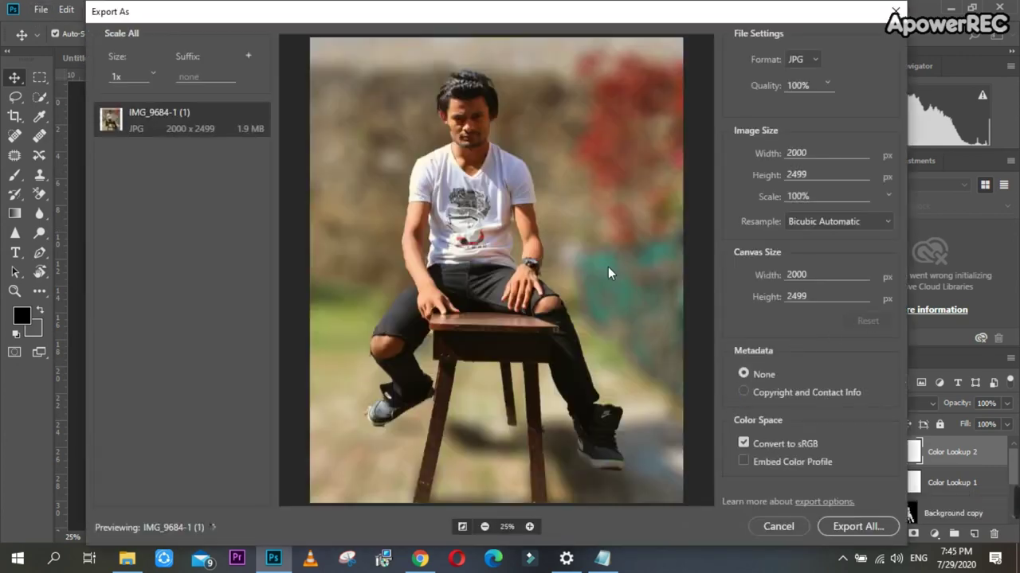
pyautogui.click(853, 529)
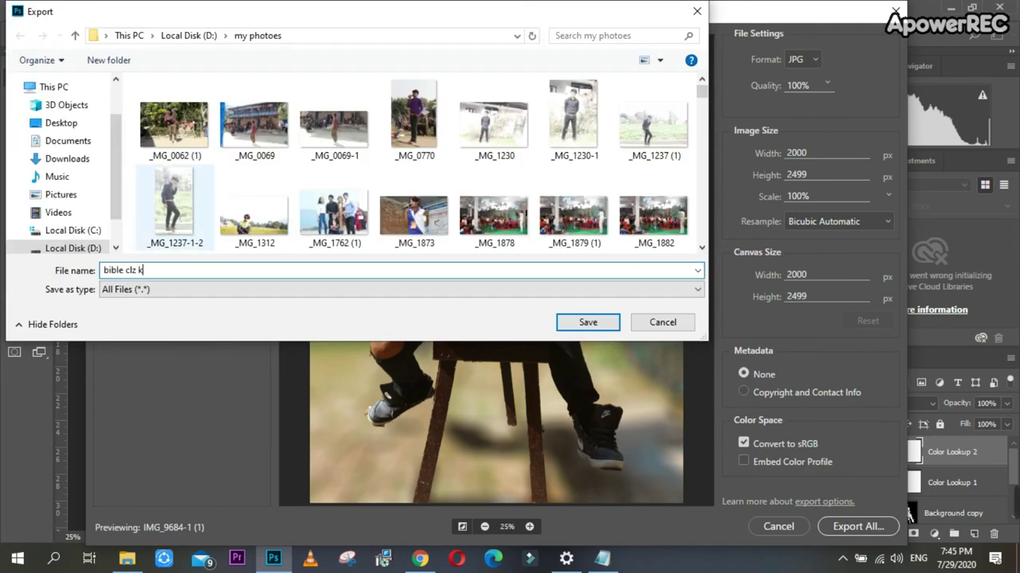